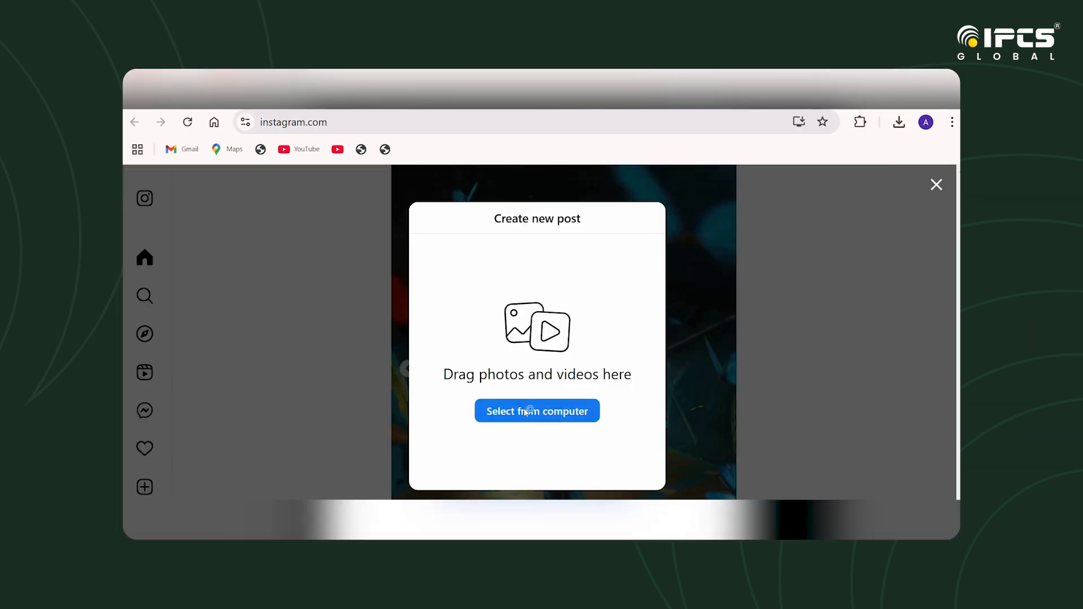
# - Upload the jacket (1) PNG image to the new post and continue past cropping and editing to the caption stage
pyautogui.click(524, 412)
pyautogui.click(248, 180)
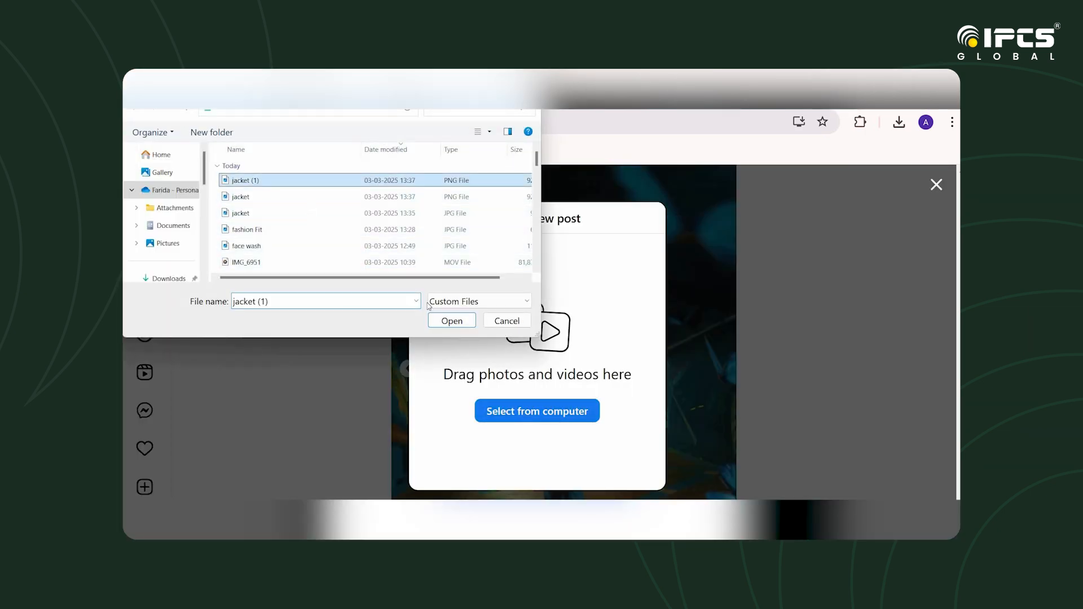
pyautogui.click(440, 319)
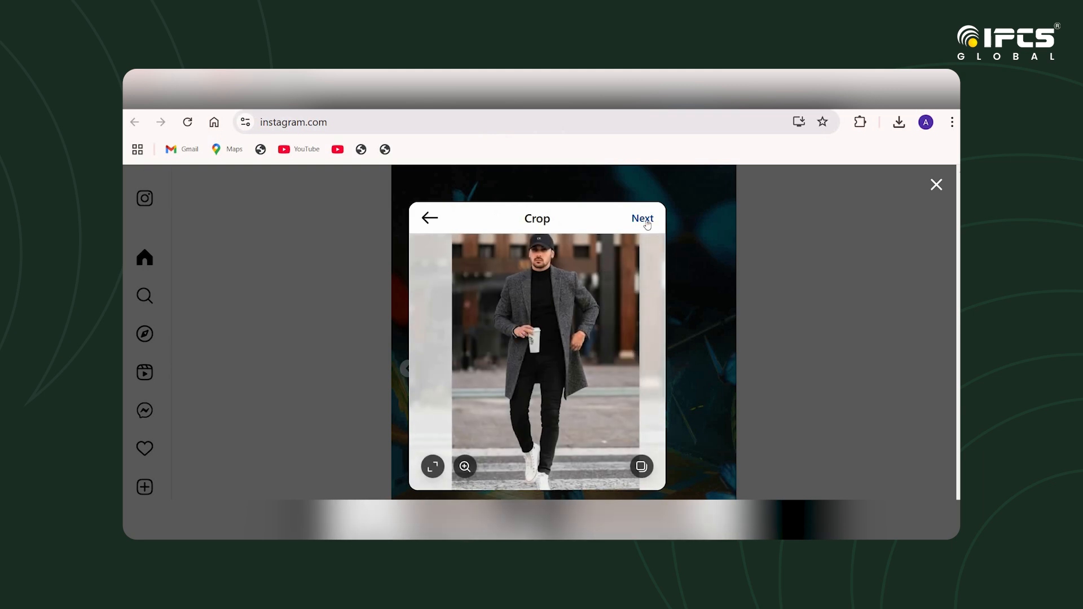
pyautogui.click(647, 224)
pyautogui.click(774, 224)
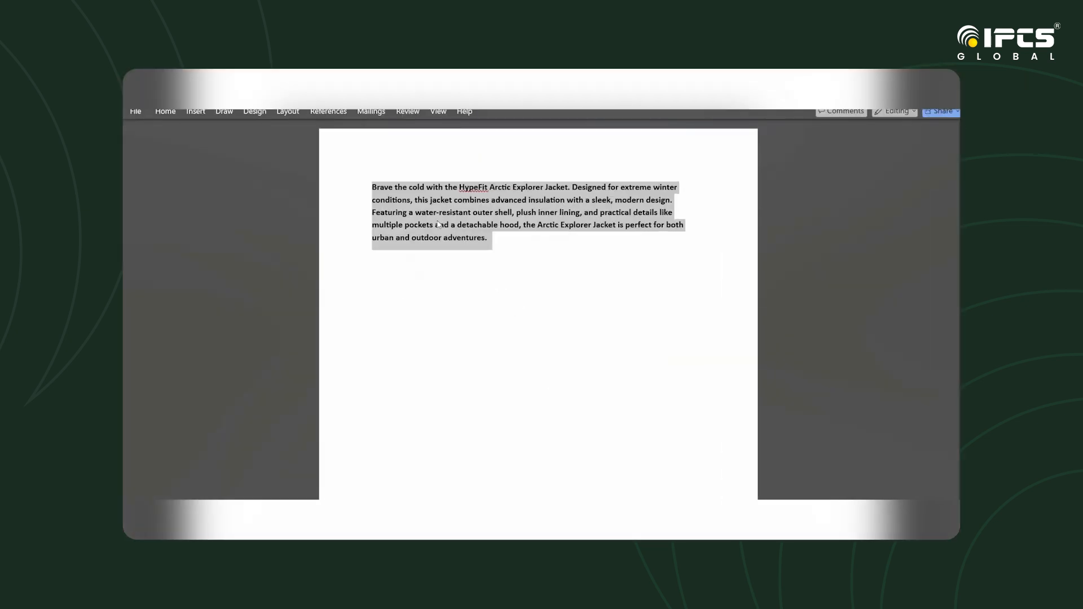
# - Copy the Arctic Explorer Jacket description from the Word document and paste it as the Instagram post's caption
pyautogui.rightClick(439, 225)
pyautogui.press('Escape')
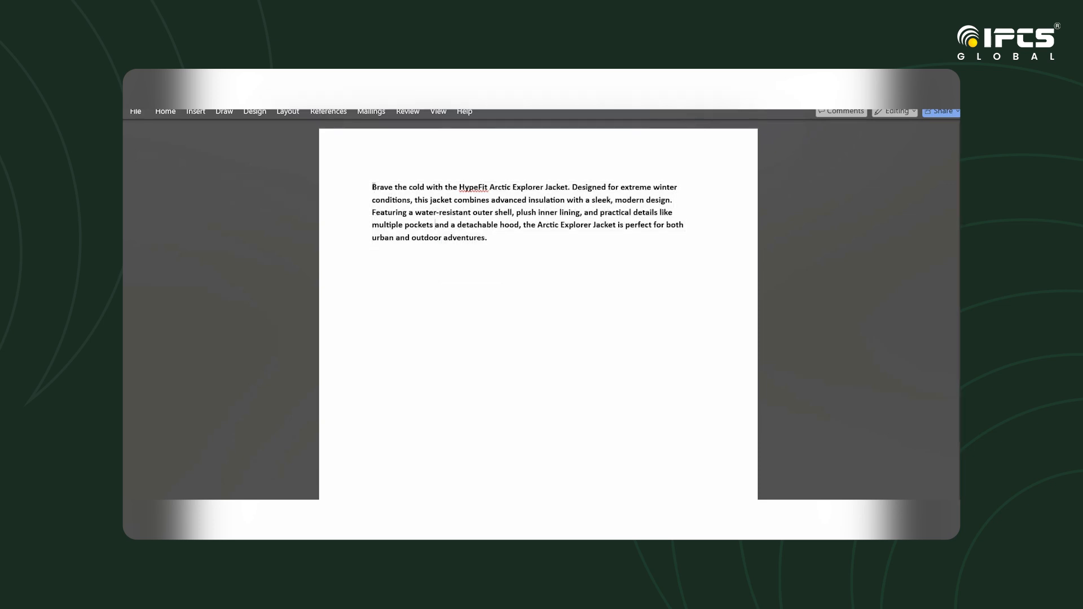
pyautogui.moveTo(373, 187); pyautogui.dragTo(489, 239)
pyautogui.rightClick(464, 232)
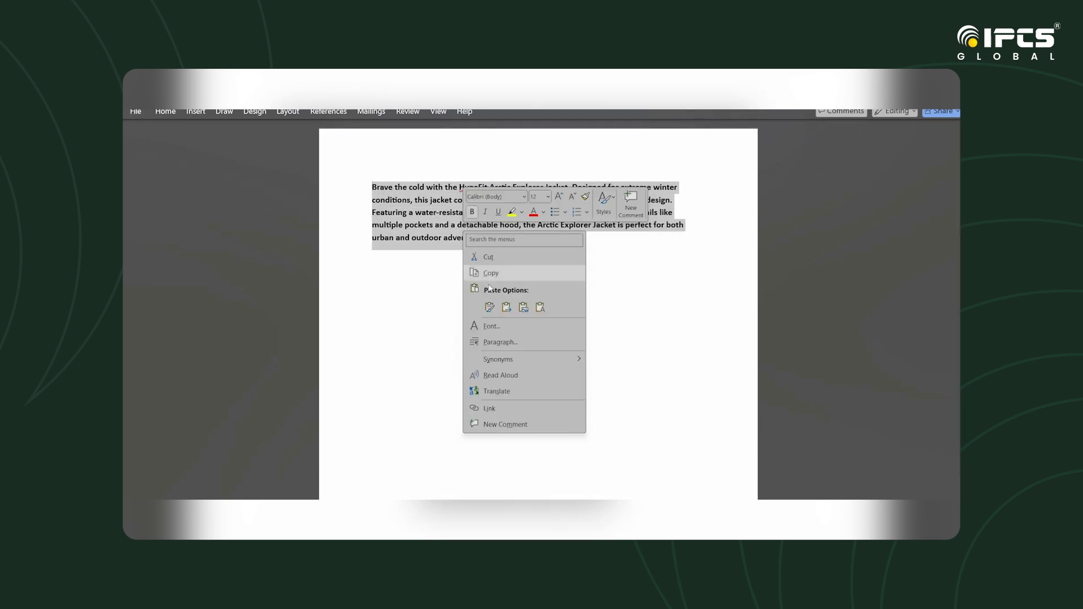
pyautogui.click(488, 274)
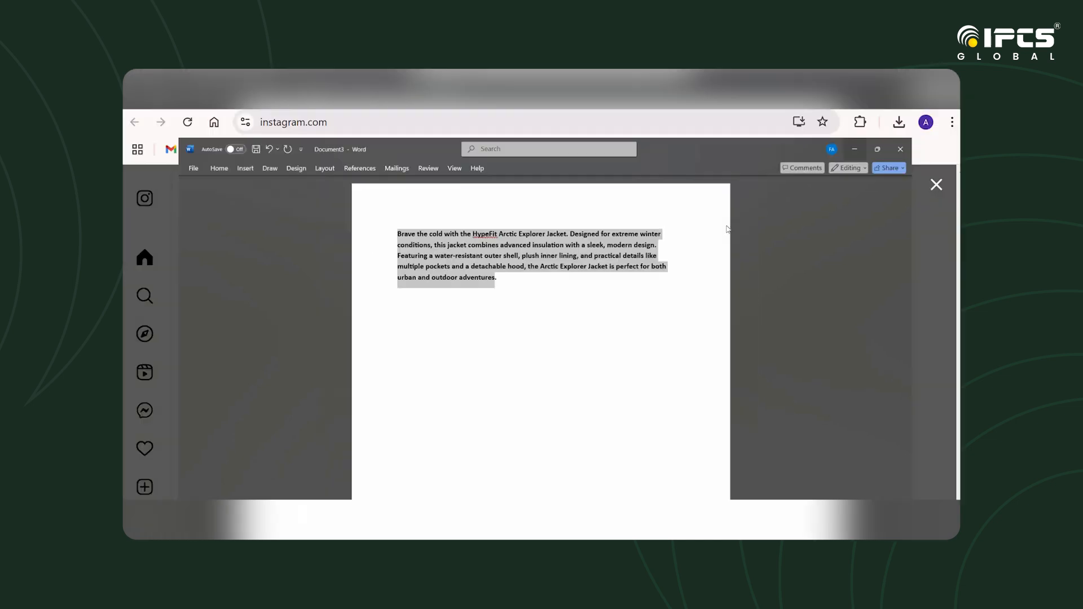
pyautogui.hotkey('alt', 'Tab')
pyautogui.hotkey('ctrl', 'v')
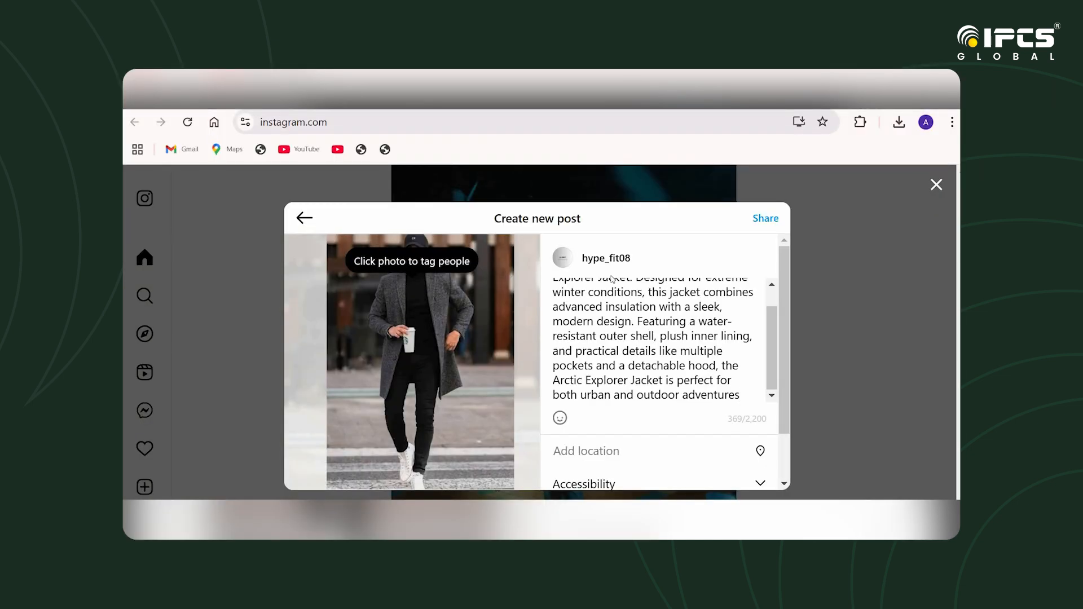
# - Add the hashtags #jacket #hypefit on a separate line below the caption and share the post
pyautogui.press('Return')
pyautogui.press('Return')
pyautogui.write('#')
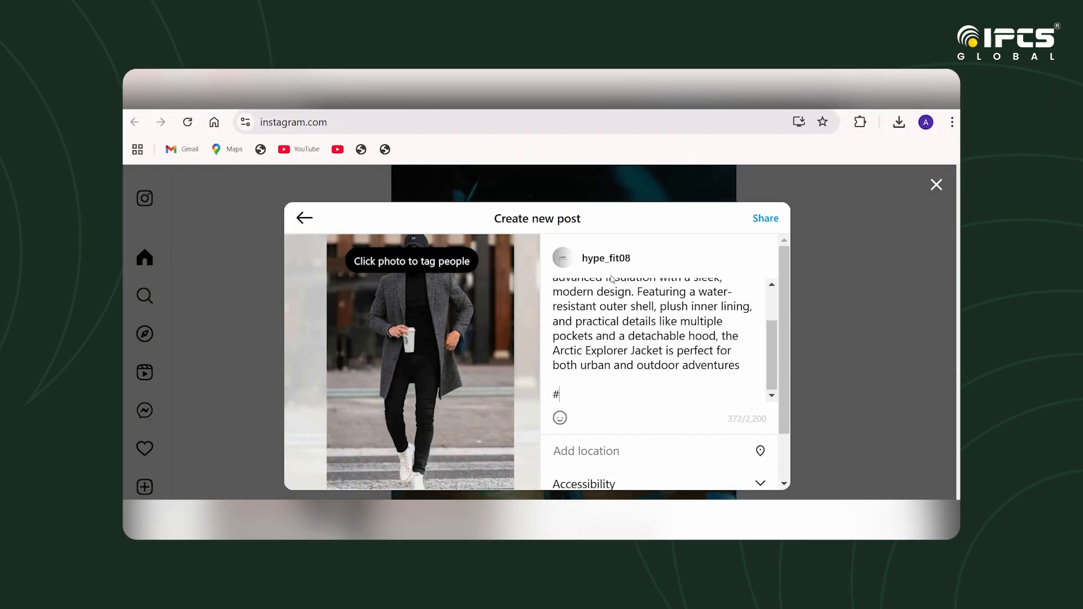
pyautogui.write('ja')
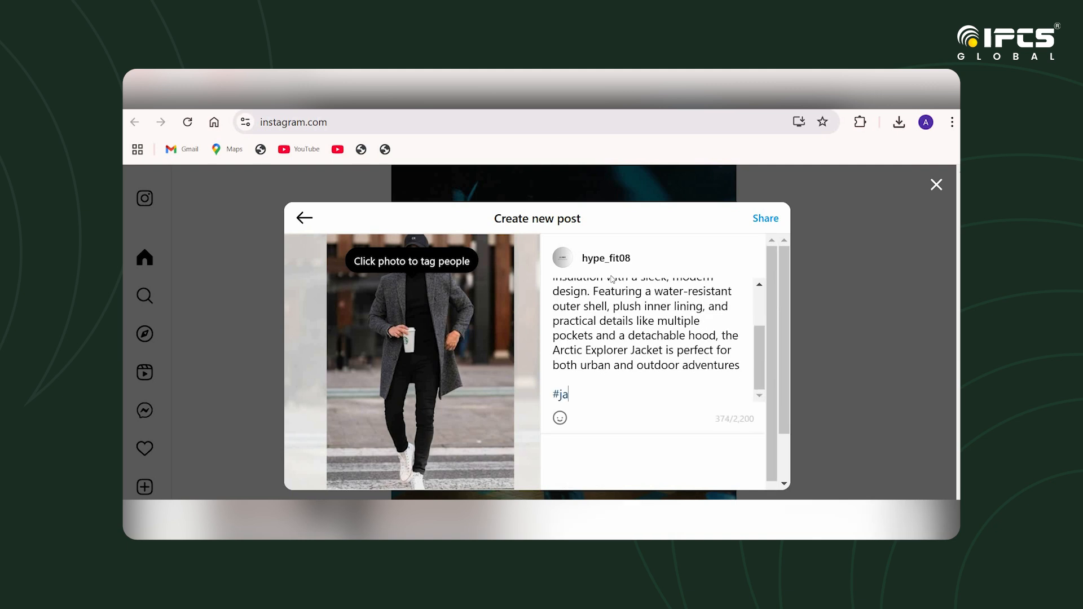
pyautogui.write('cket ')
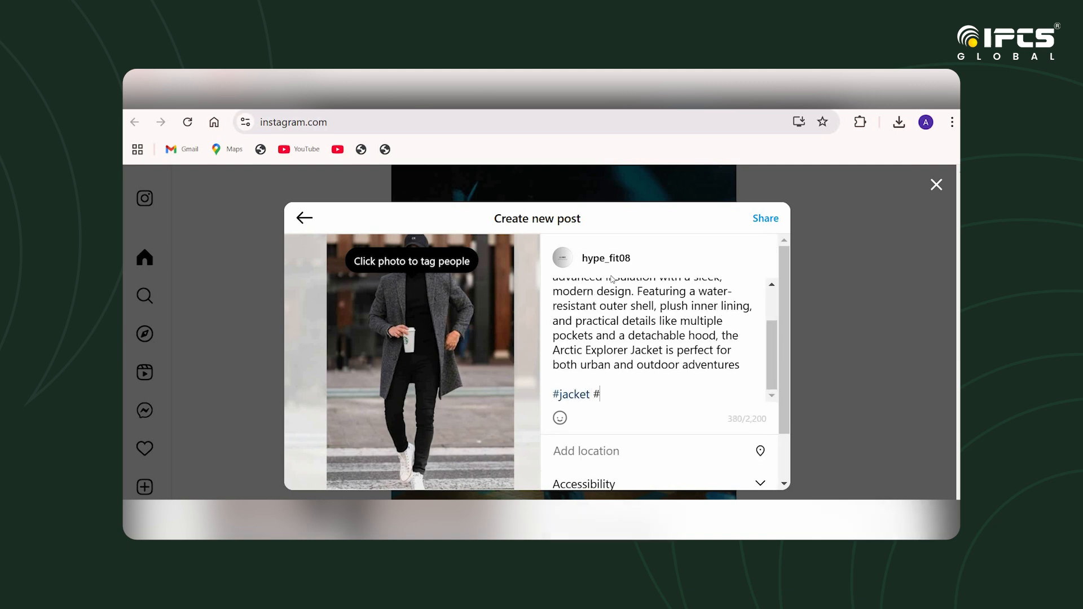
pyautogui.write('#h')
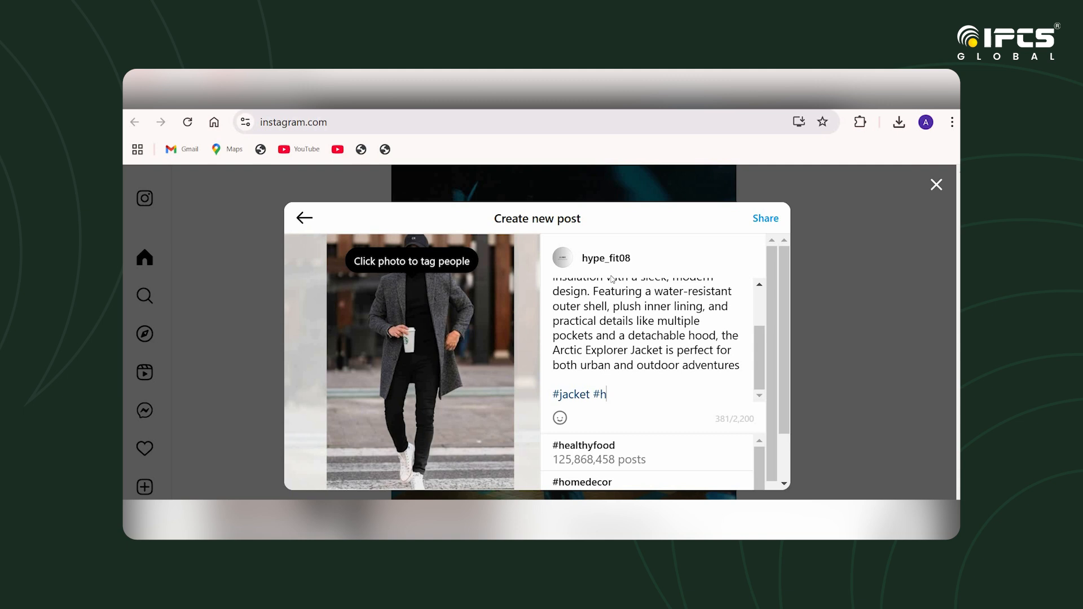
pyautogui.write('ypefi')
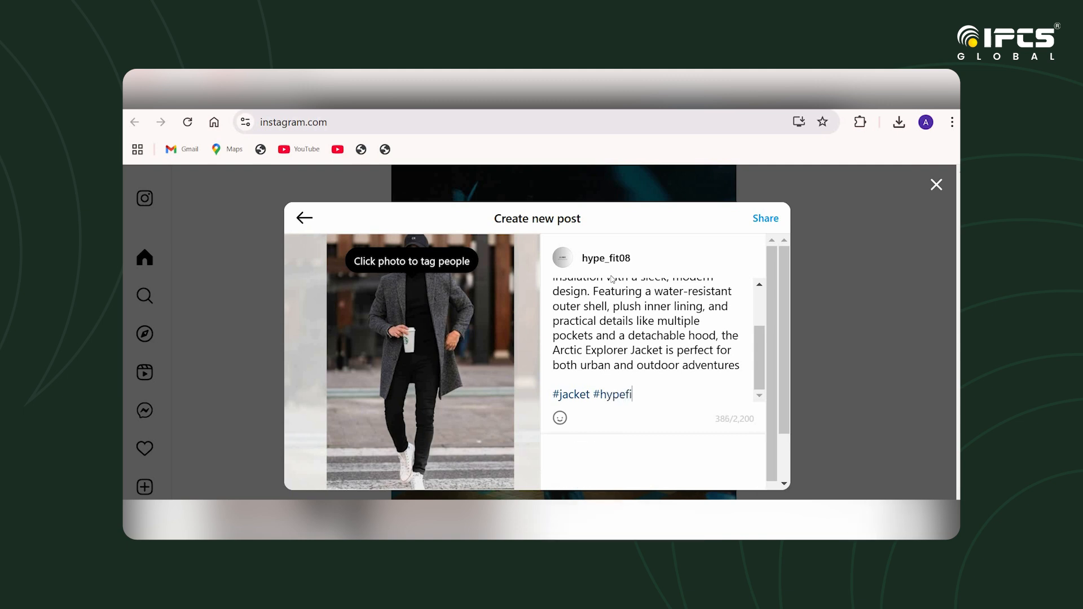
pyautogui.write('t')
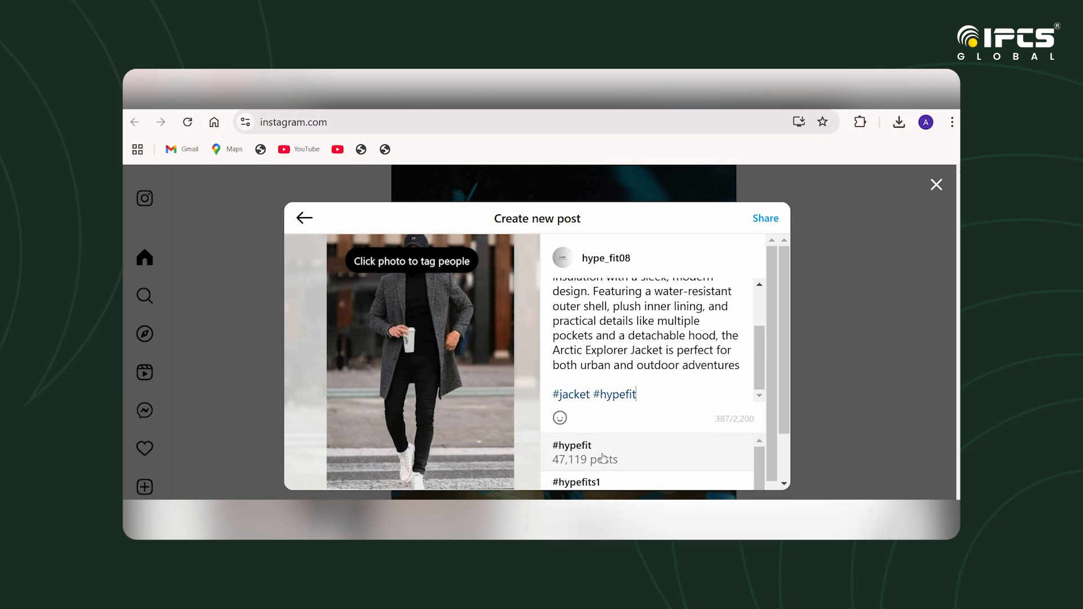
pyautogui.click(766, 219)
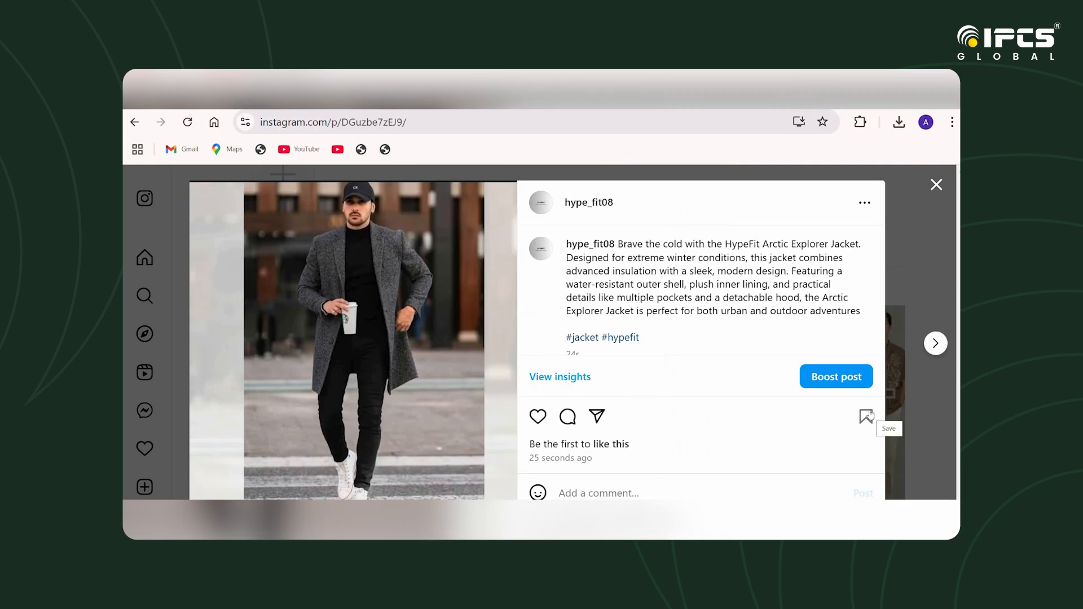
# - Start boosting the published jacket post and choose "Visit your website" as the ad's goal
pyautogui.click(829, 384)
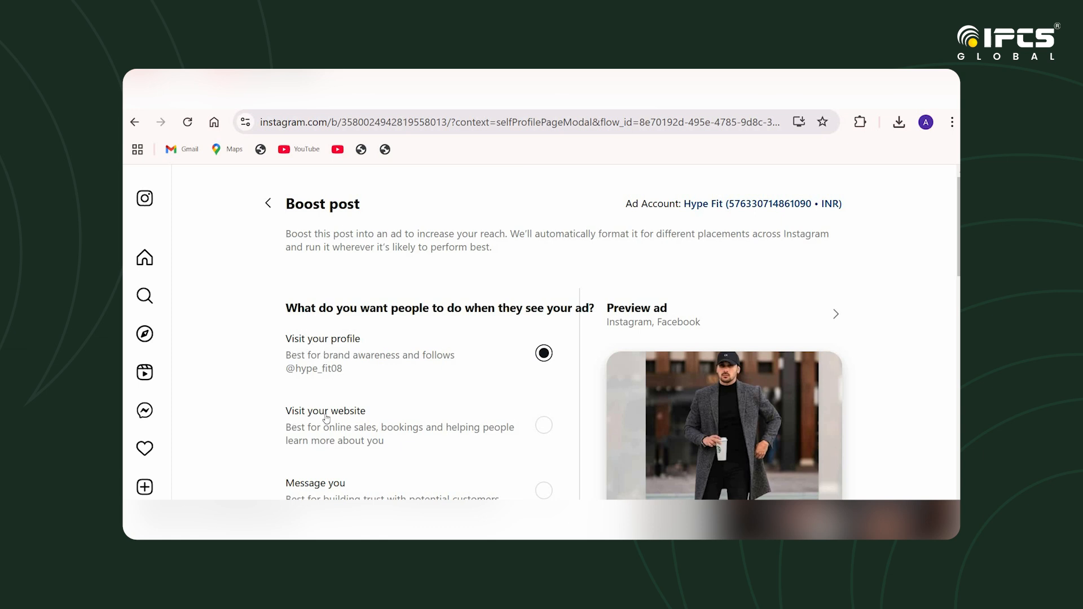
pyautogui.scroll(-2, 293, 423)
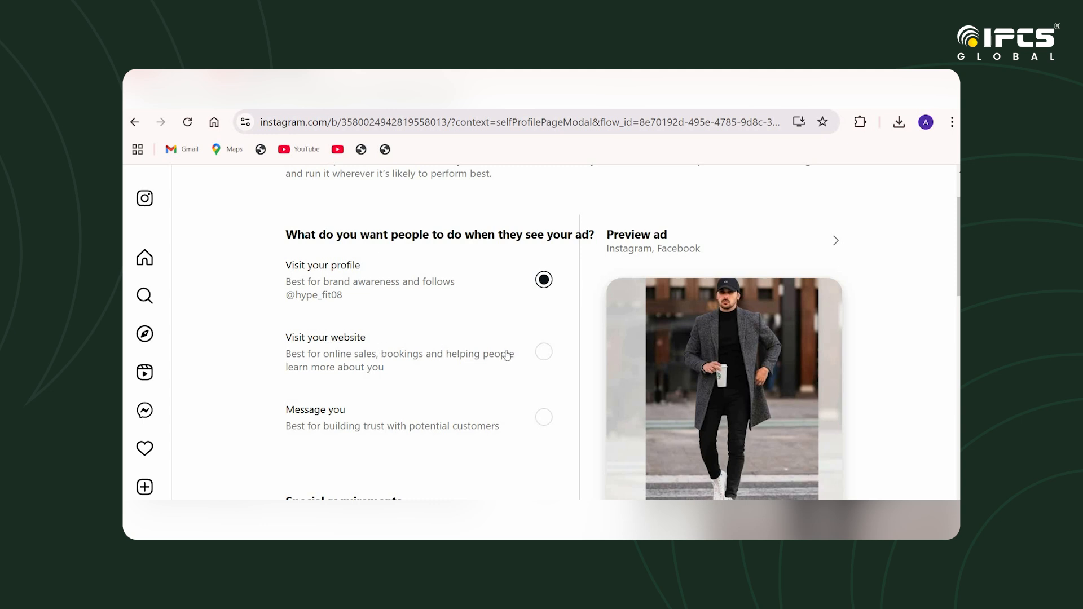
pyautogui.click(545, 353)
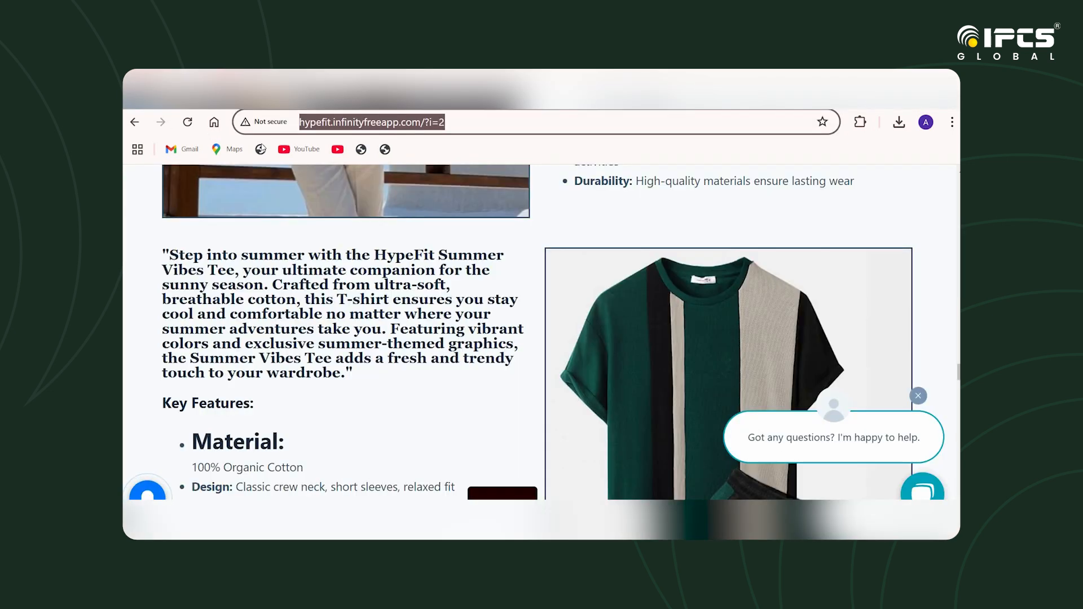
pyautogui.rightClick(359, 120)
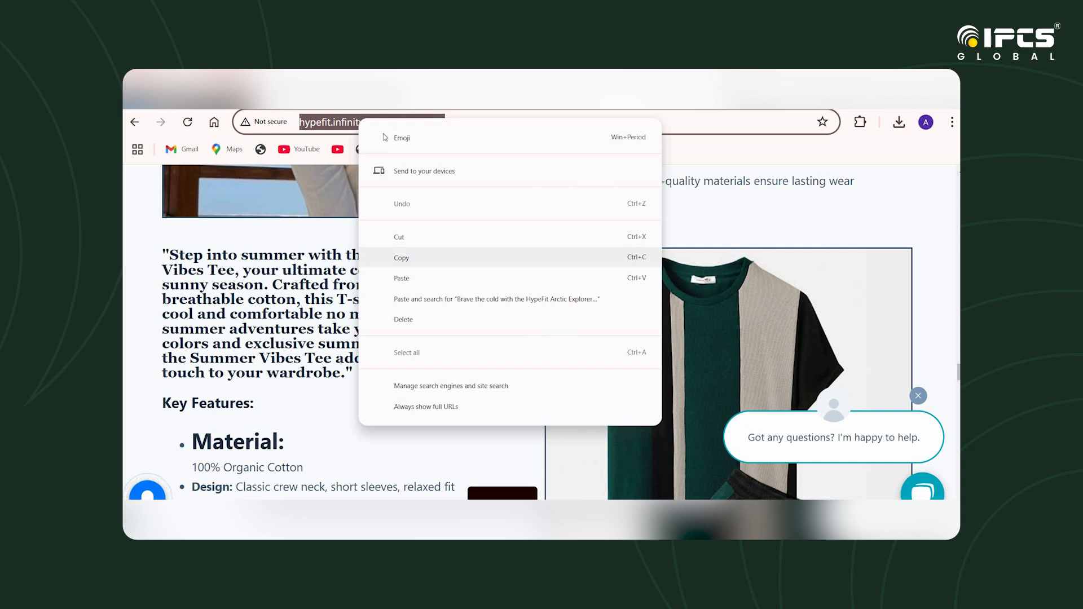
pyautogui.click(397, 260)
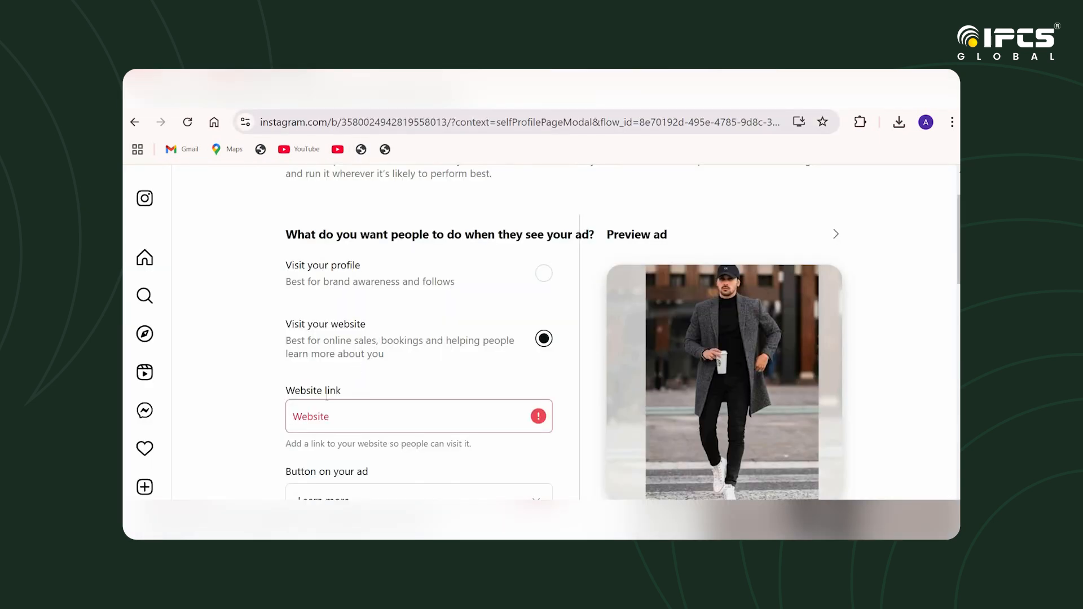
pyautogui.hotkey('ctrl', 'v')
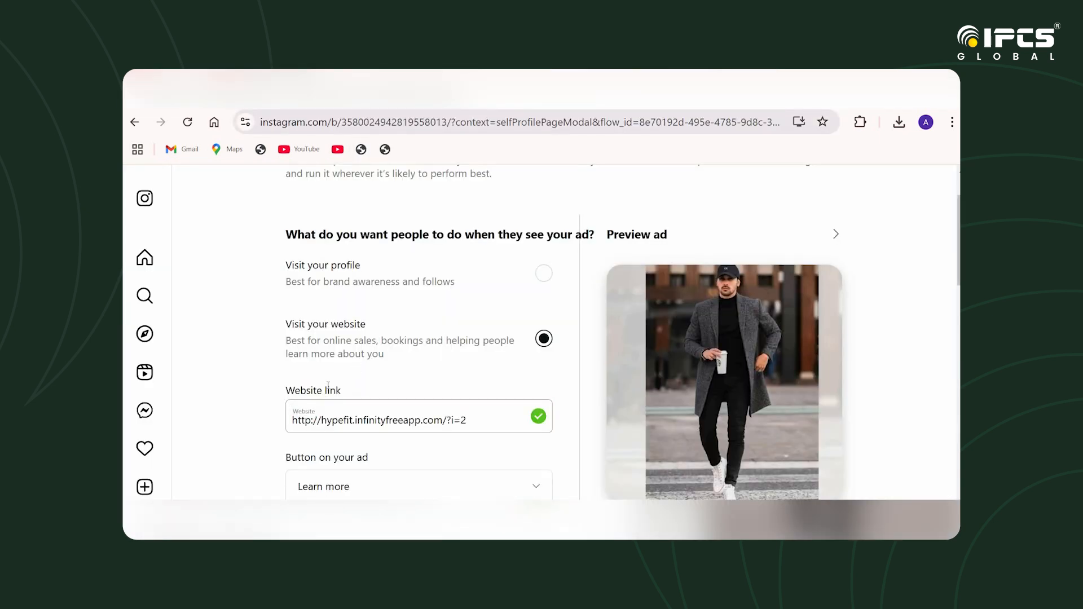
pyautogui.press('BackSpace')
pyautogui.press('BackSpace')
pyautogui.press('BackSpace')
# - Set the call-to-action button on the ad to "Shop now"
pyautogui.scroll(-1, 330, 388)
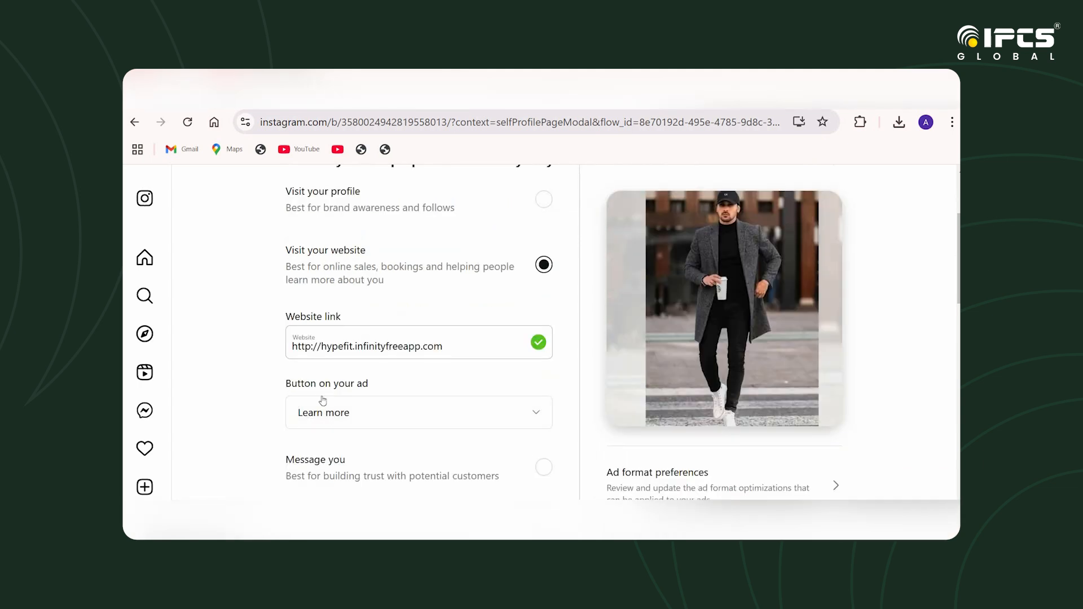
pyautogui.click(358, 426)
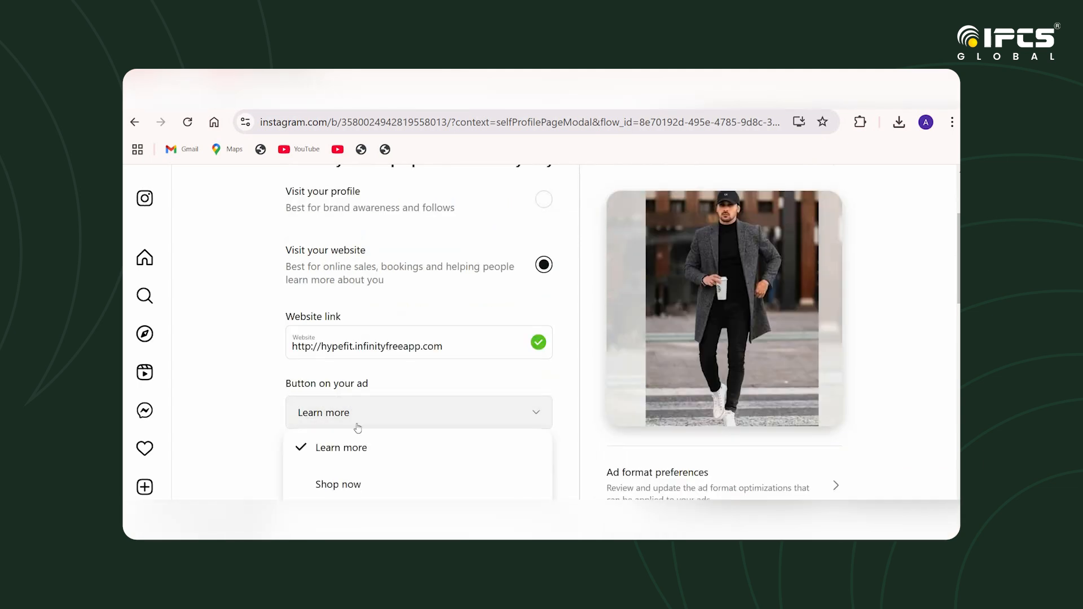
pyautogui.click(355, 484)
# - Start creating a custom audience for the ad and name it hypefit
pyautogui.scroll(-2, 318, 355)
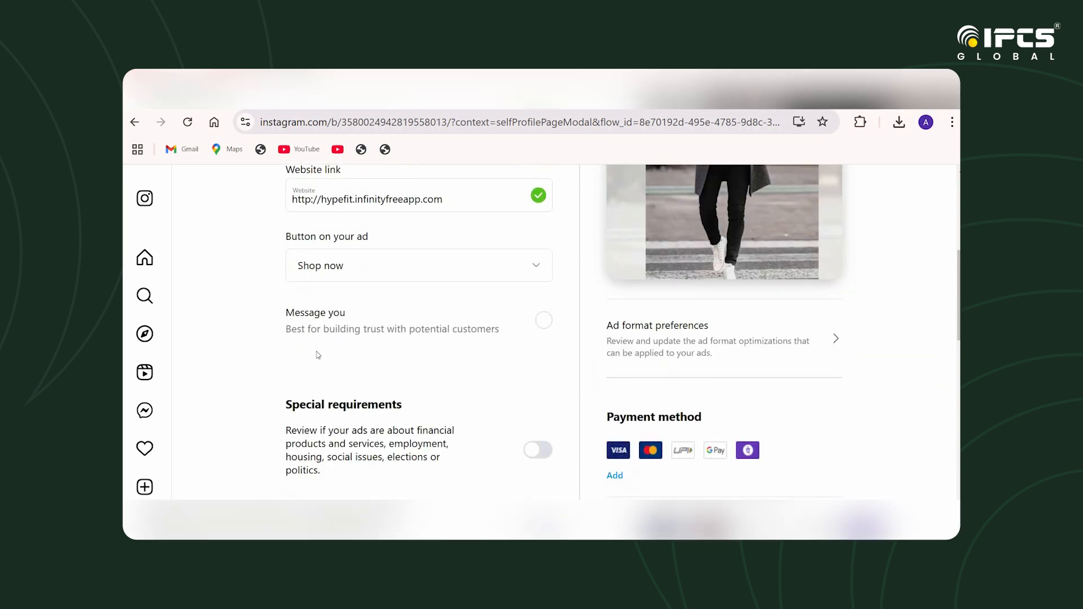
pyautogui.scroll(-3, 384, 344)
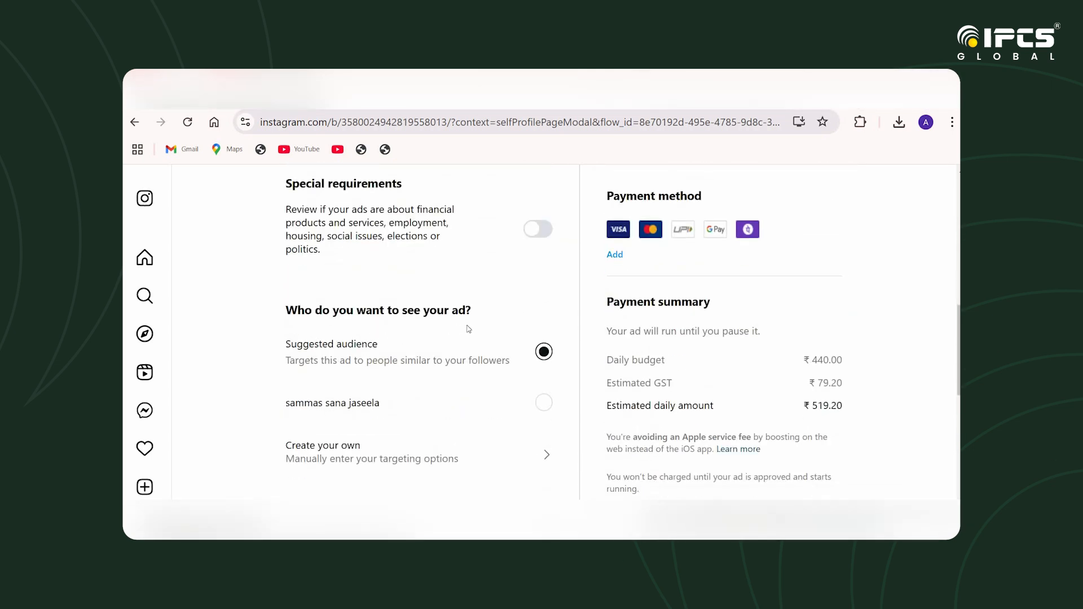
pyautogui.scroll(-1, 451, 335)
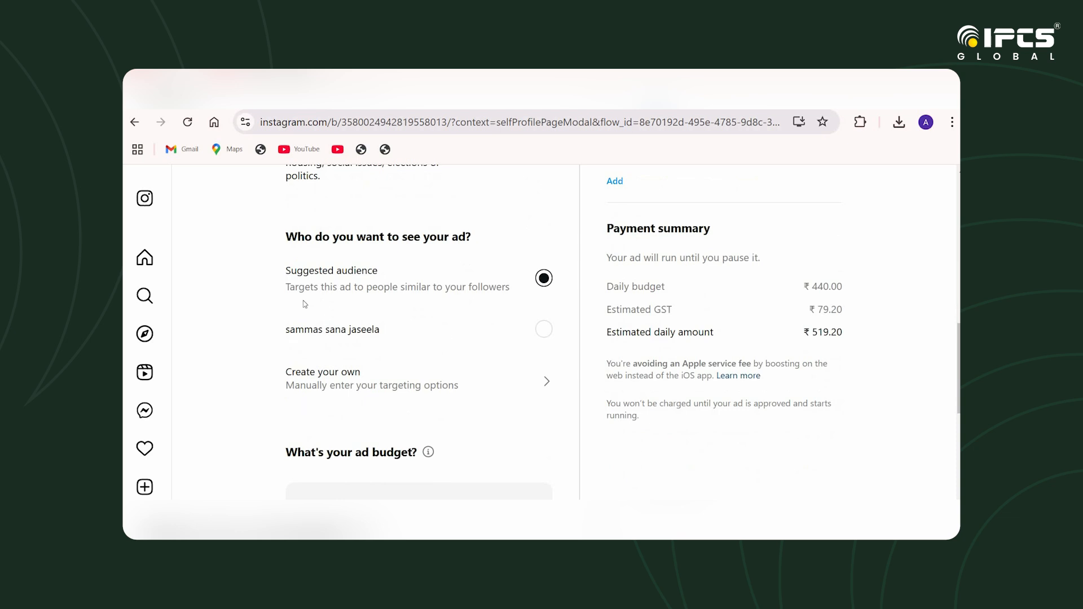
pyautogui.click(545, 385)
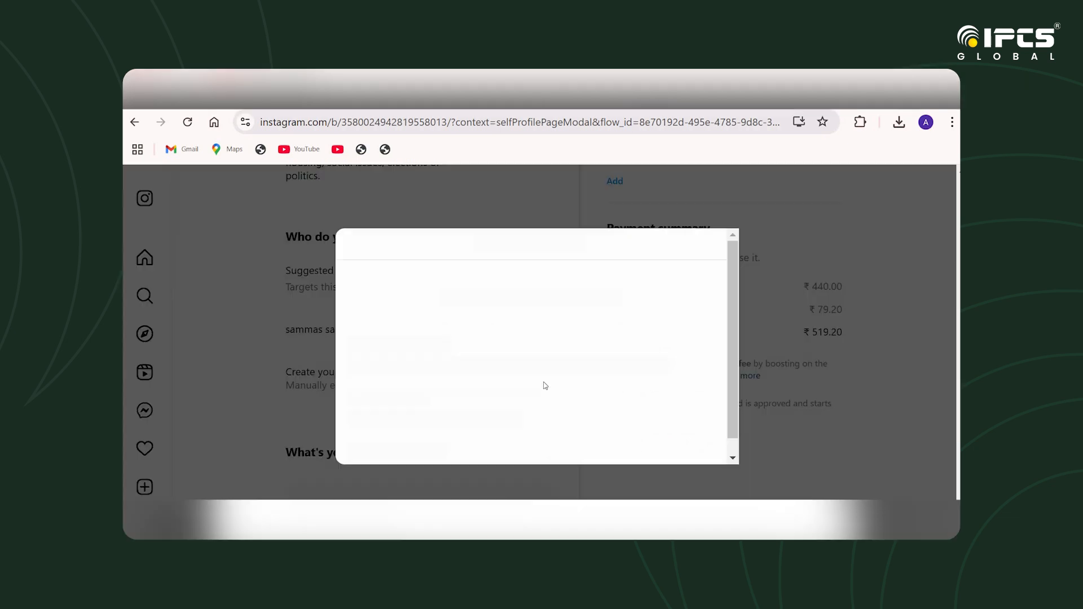
pyautogui.scroll(-3, 440, 373)
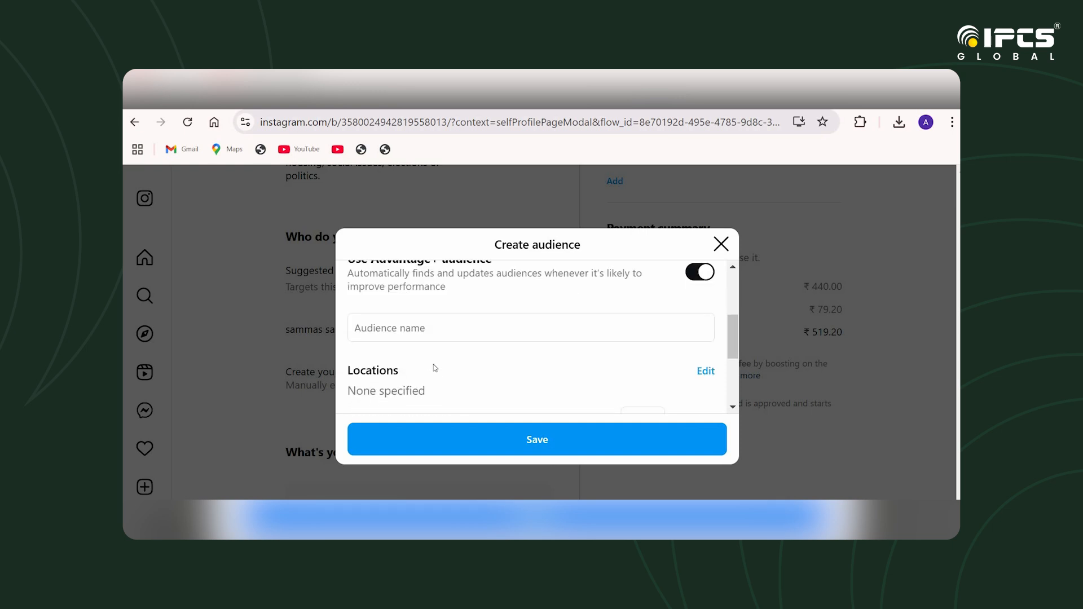
pyautogui.scroll(1, 500, 370)
pyautogui.scroll(-1, 485, 361)
pyautogui.click(399, 333)
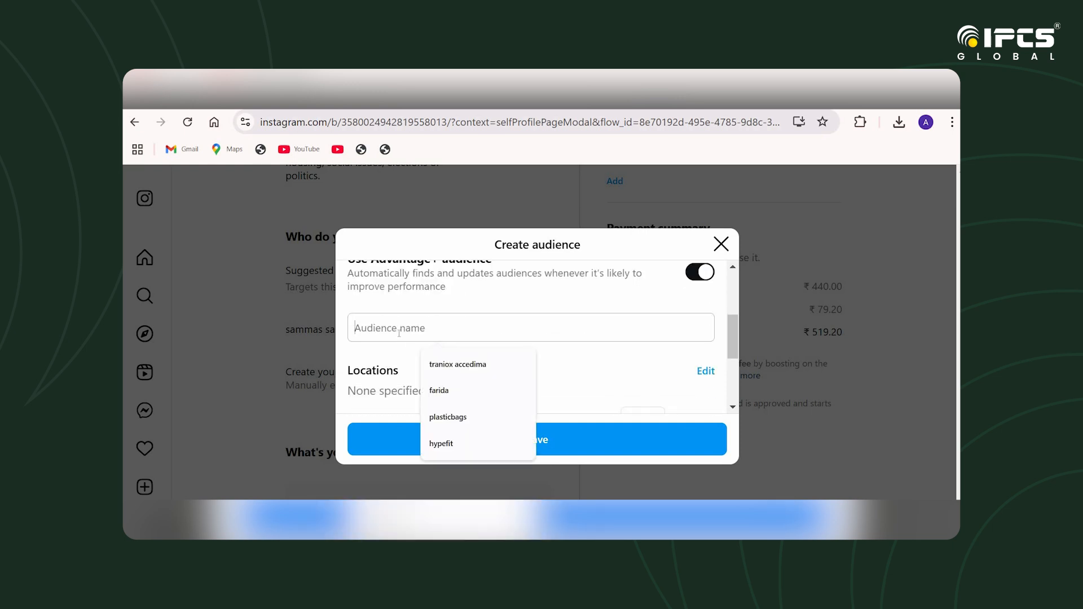
pyautogui.click(442, 443)
# - Open the hypefit audience's location settings for regional targeting
pyautogui.scroll(-2, 416, 358)
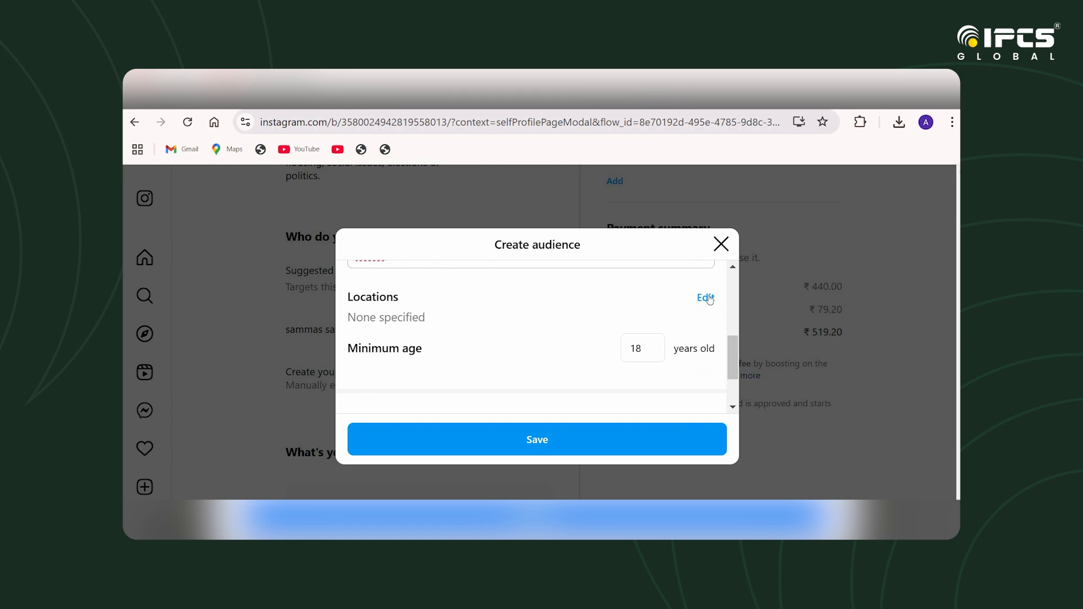
pyautogui.click(706, 298)
pyautogui.scroll(-1, 510, 366)
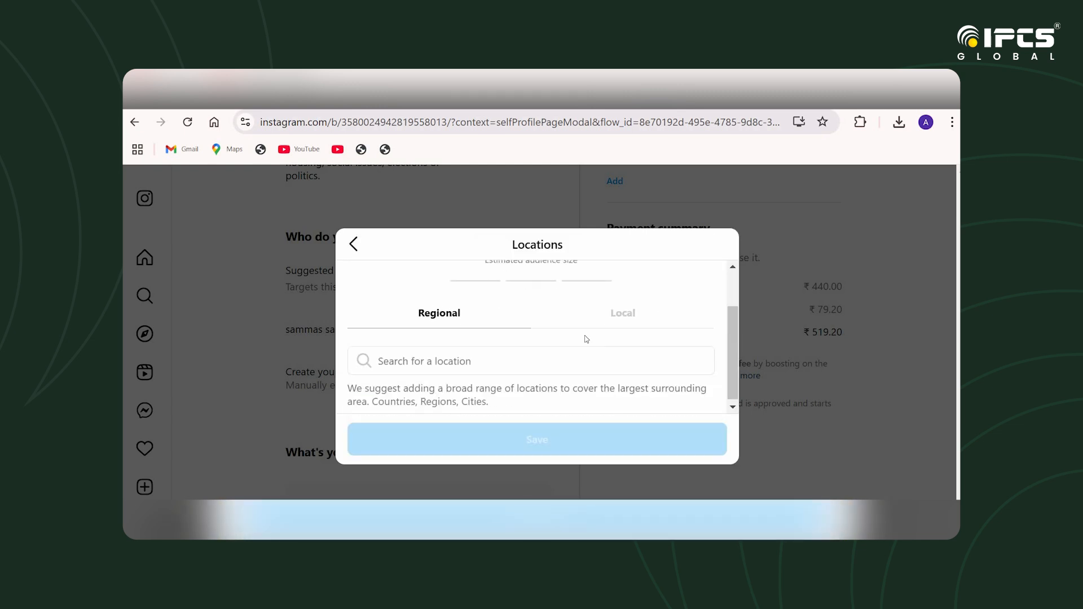
pyautogui.click(621, 312)
pyautogui.click(439, 319)
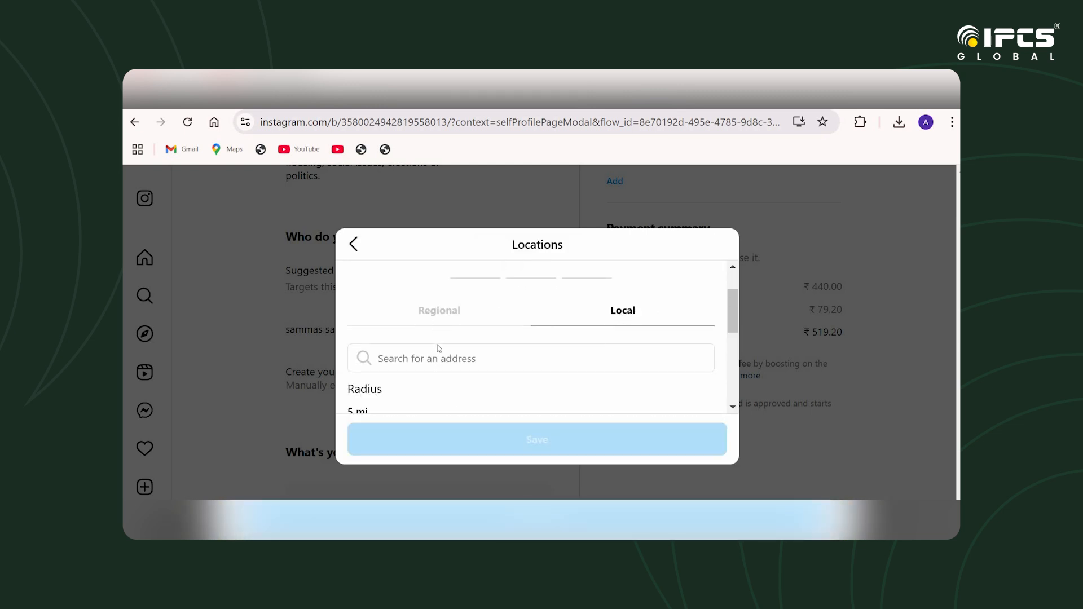
# - Try to add Mangalore, Karnataka, India to the audience as a regional location
pyautogui.click(437, 347)
pyautogui.write('man')
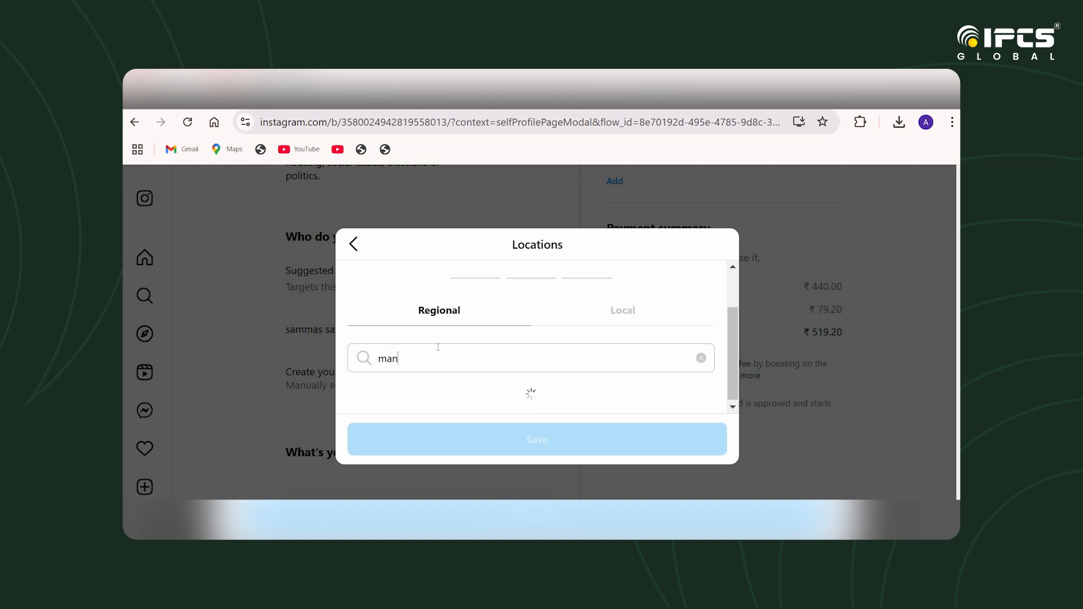
pyautogui.write('galore')
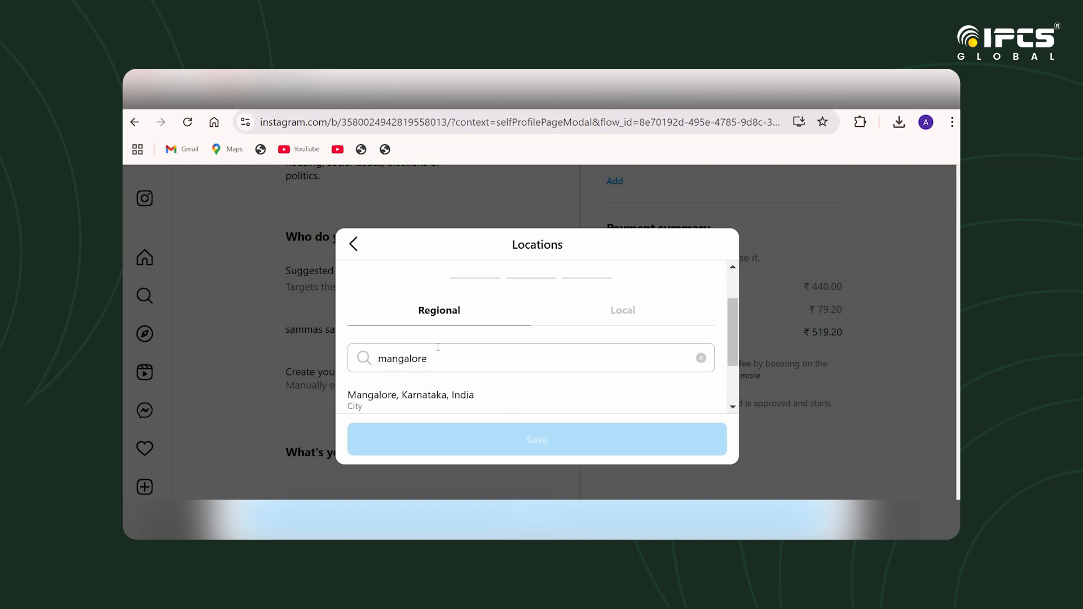
pyautogui.click(418, 394)
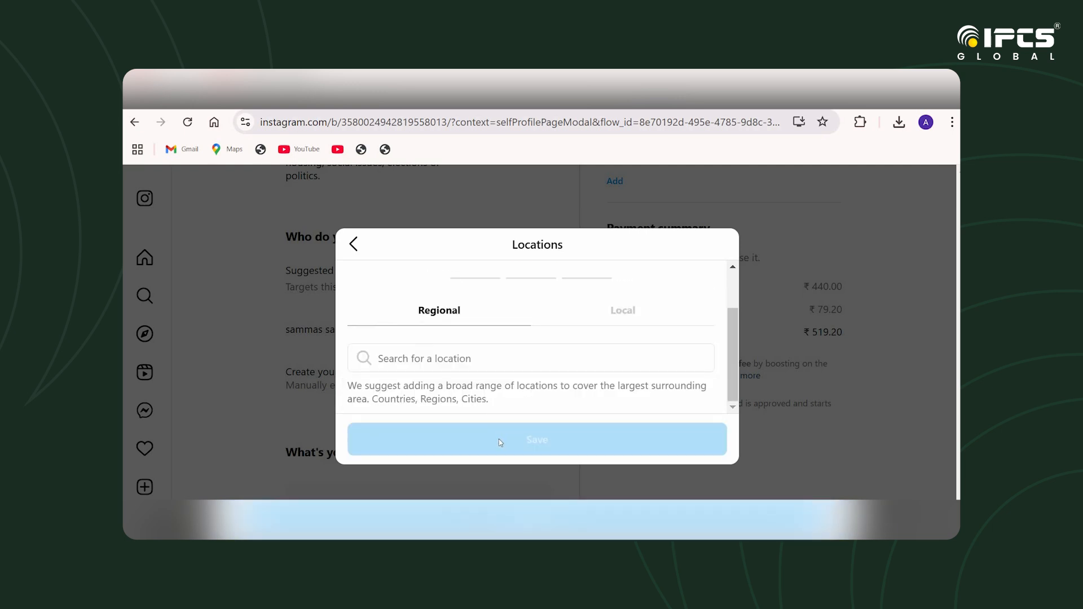
# - Search the regional locations for mangalore, select Mangalore, Karnataka, India, and save it as the audience's location
pyautogui.click(447, 361)
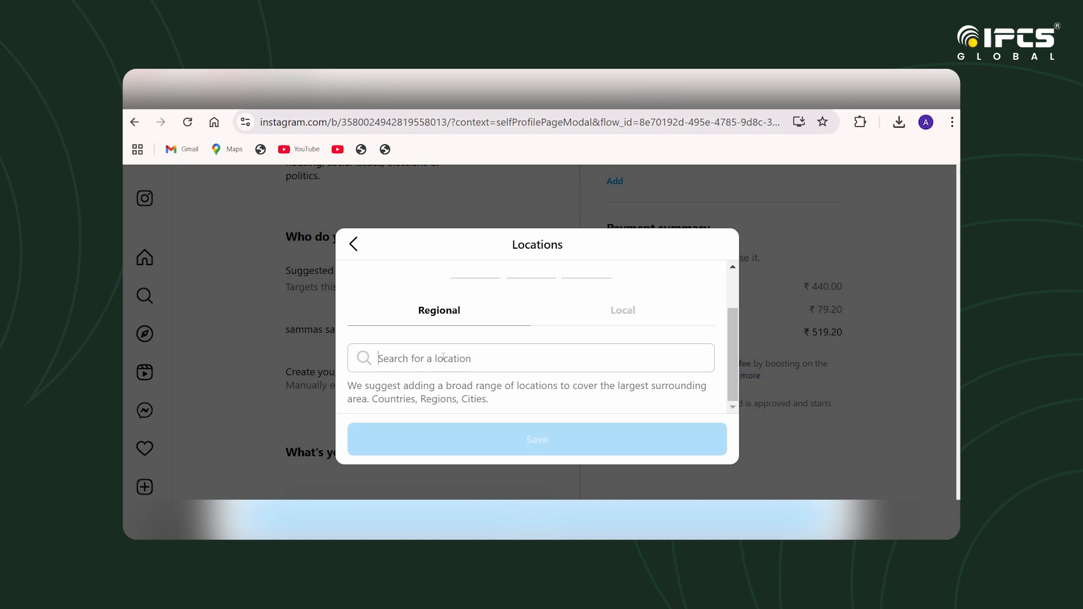
pyautogui.write('m')
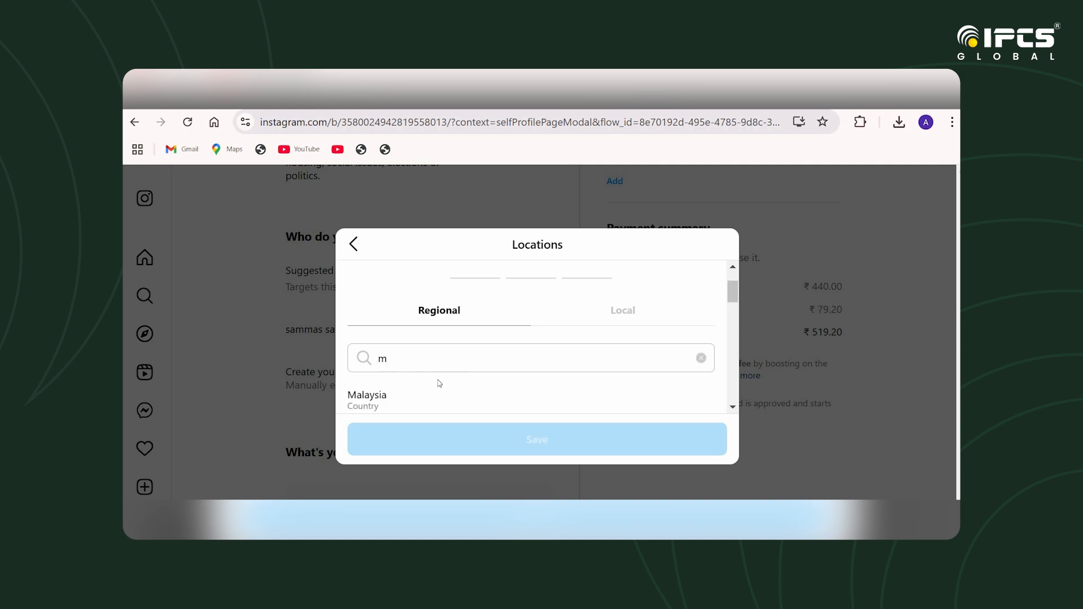
pyautogui.write('an')
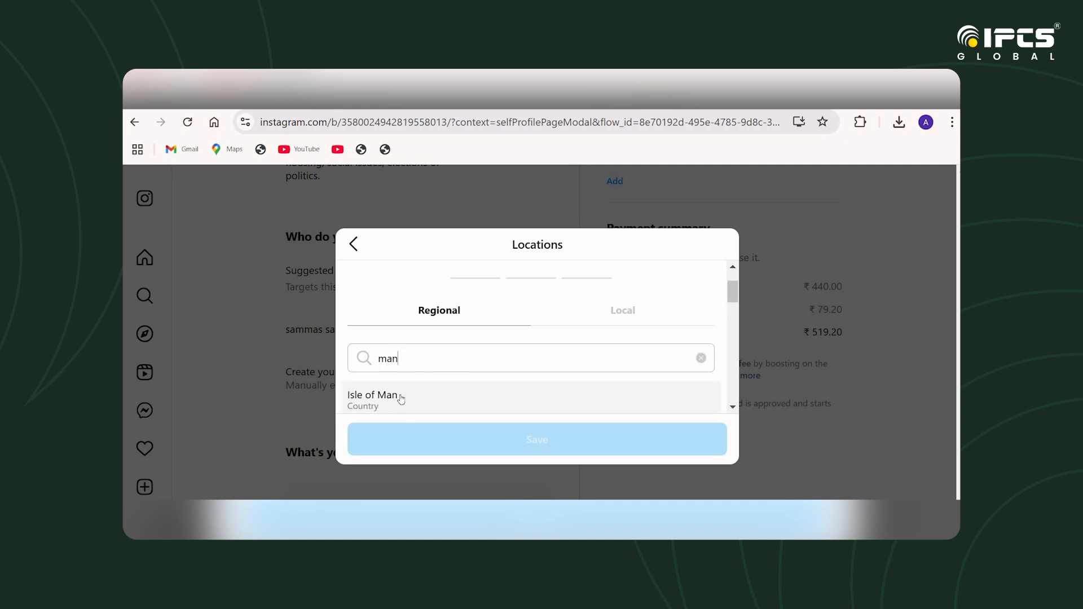
pyautogui.write('gal')
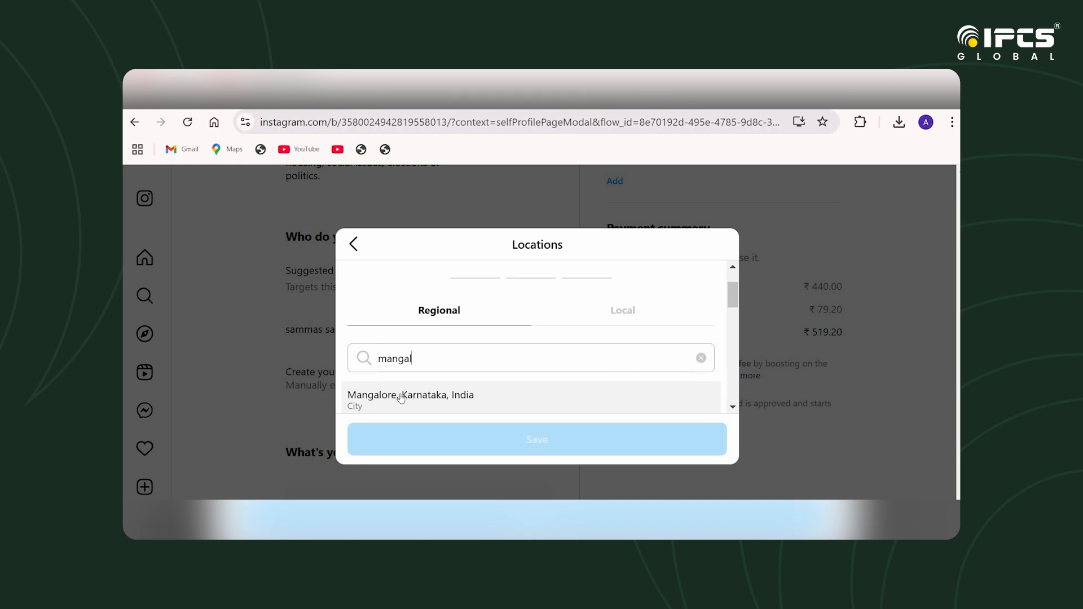
pyautogui.write('ore')
pyautogui.click(401, 398)
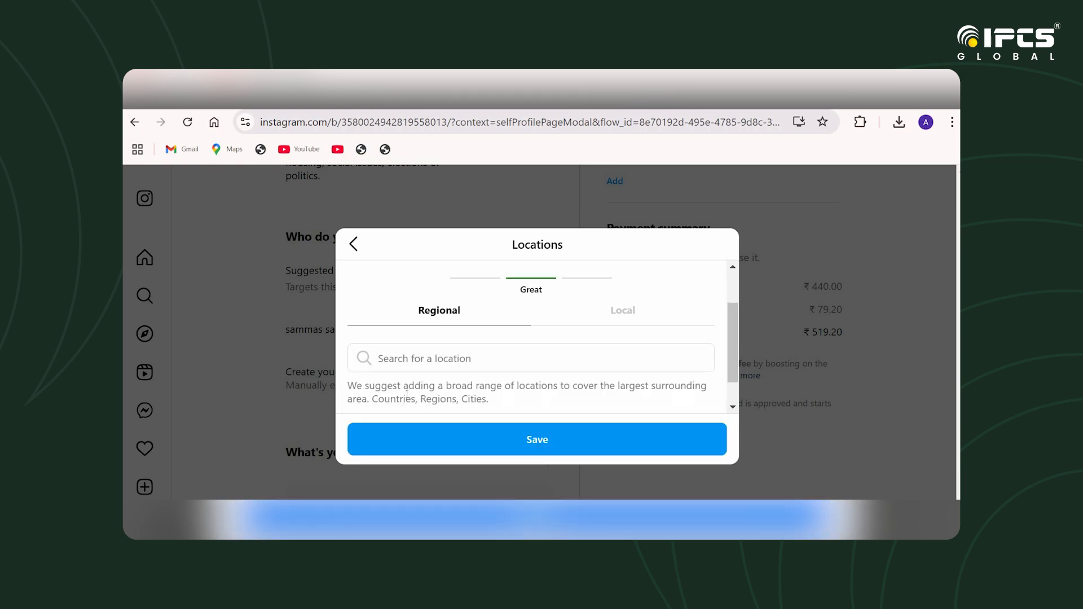
pyautogui.click(451, 433)
# - Expand the optional audience suggestions for the hypefit audience
pyautogui.scroll(-5, 471, 366)
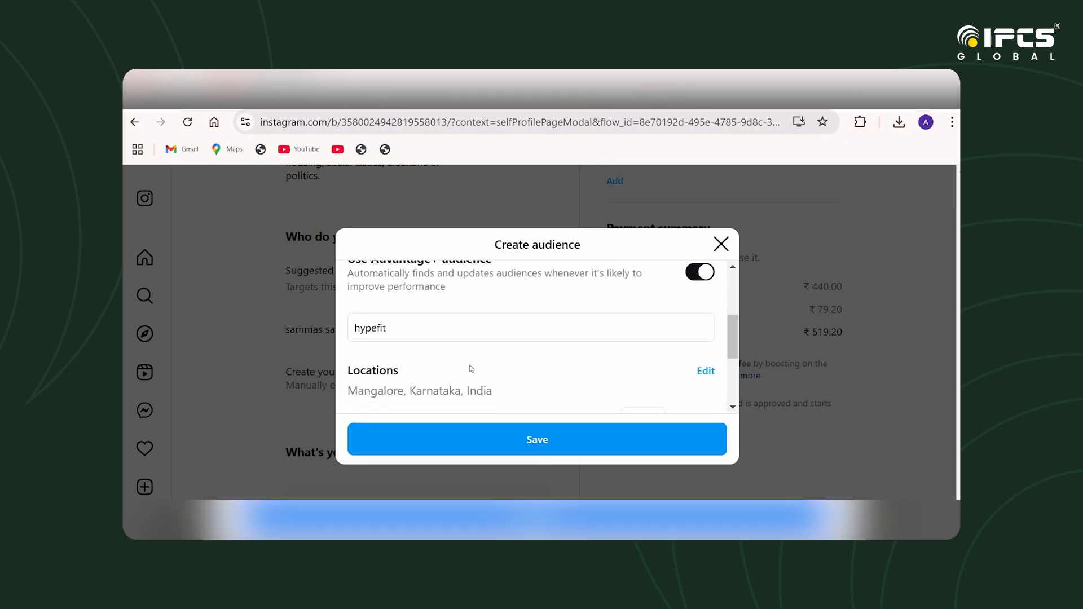
pyautogui.scroll(1, 397, 327)
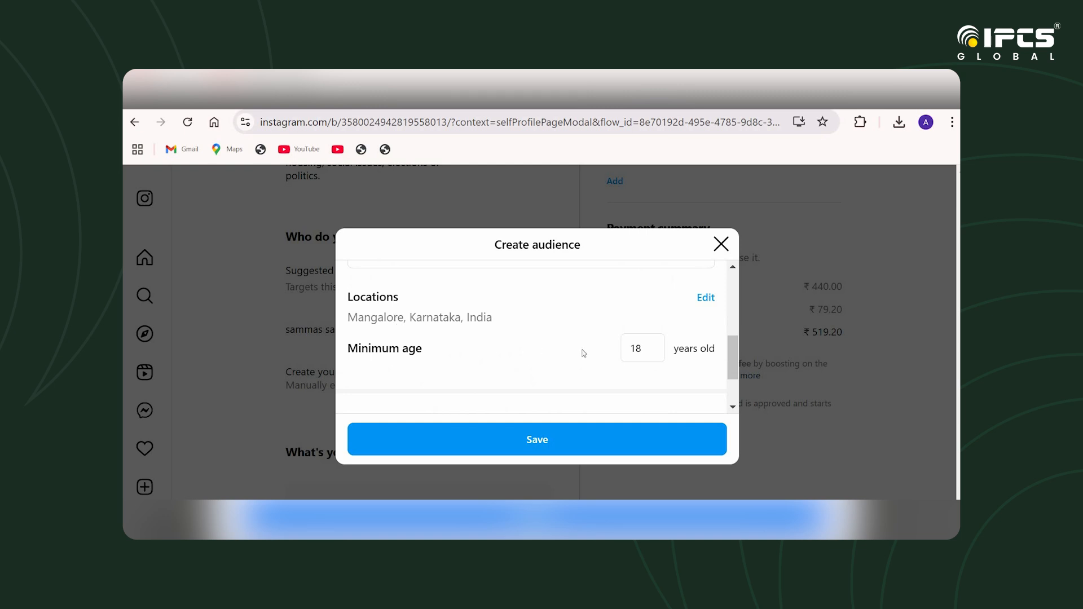
pyautogui.scroll(-2, 587, 354)
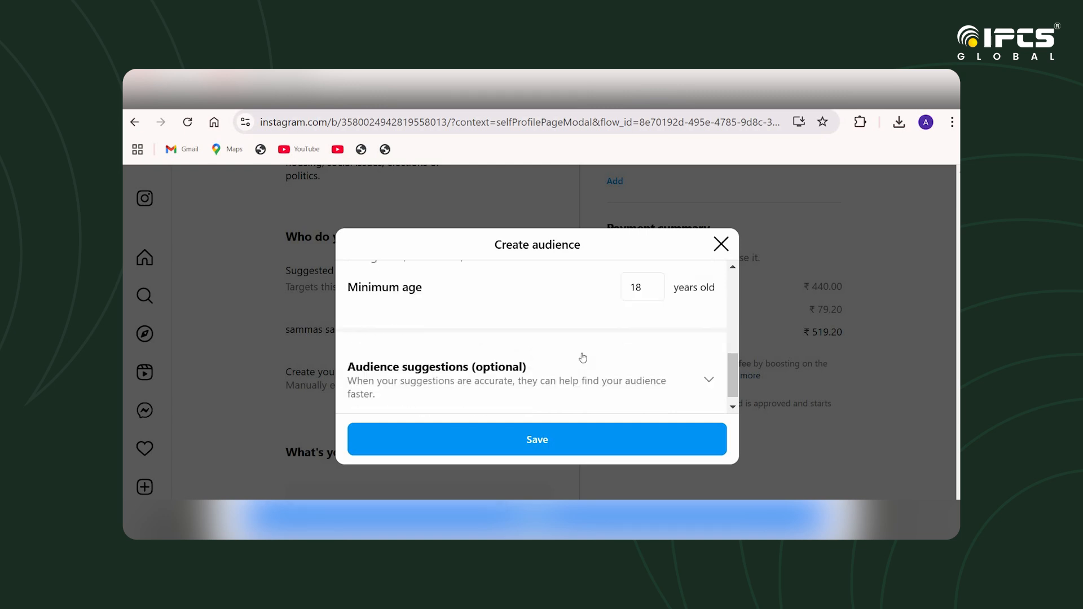
pyautogui.click(710, 368)
pyautogui.scroll(-3, 546, 341)
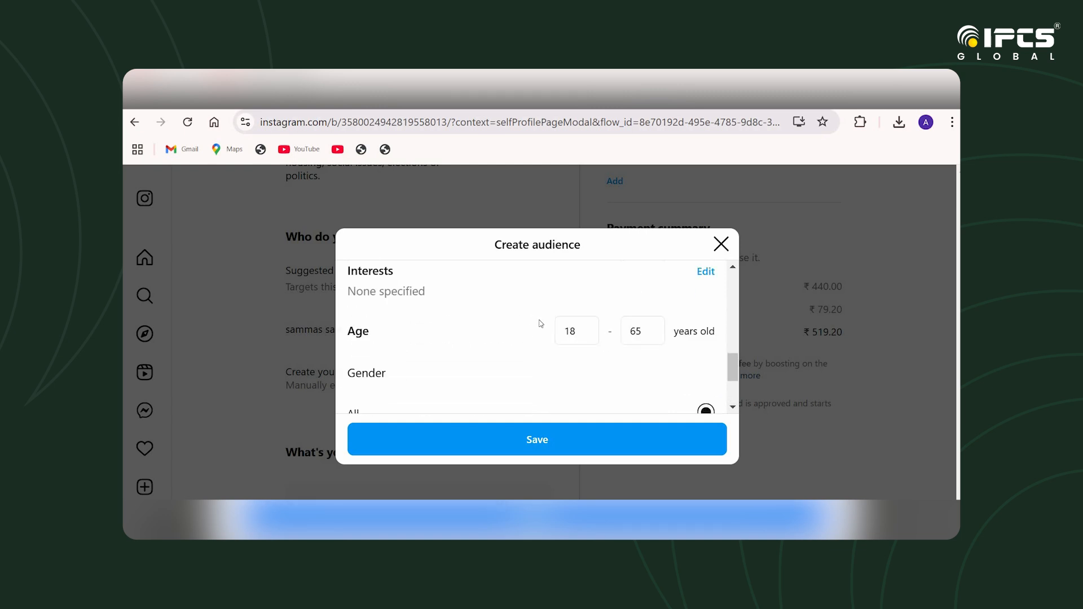
pyautogui.scroll(2, 688, 333)
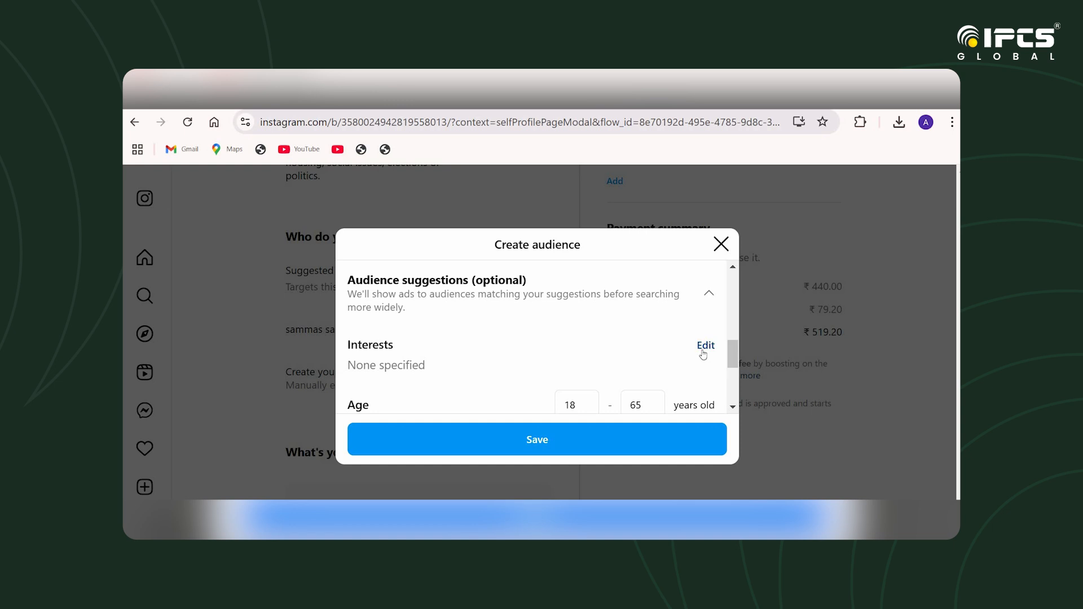
# - Search the audience's interests for "men" and add Men's clothing
pyautogui.click(702, 346)
pyautogui.scroll(-1, 491, 363)
pyautogui.click(441, 369)
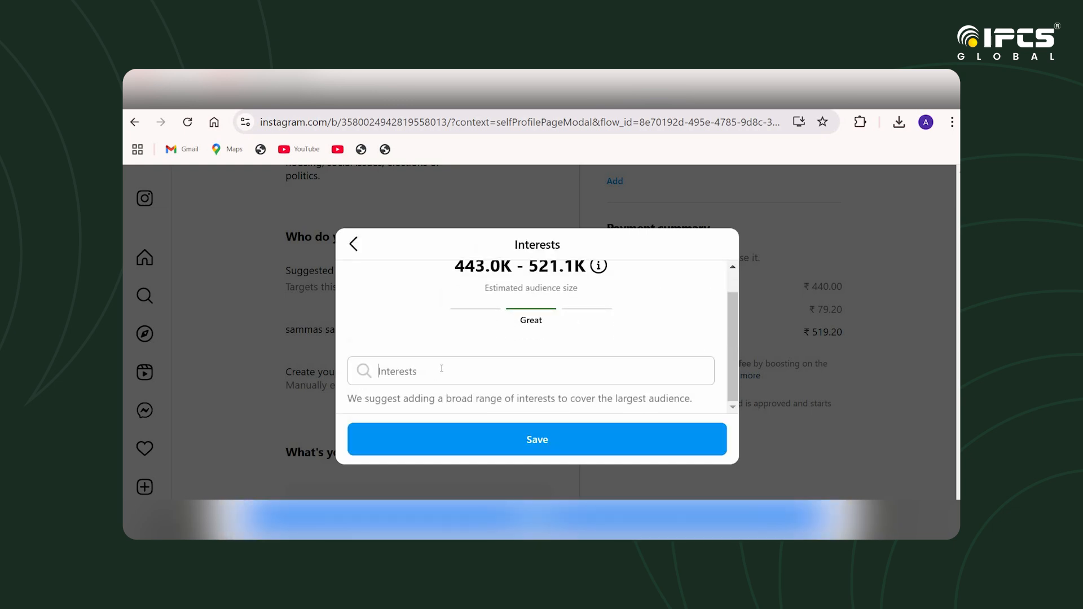
pyautogui.write('men')
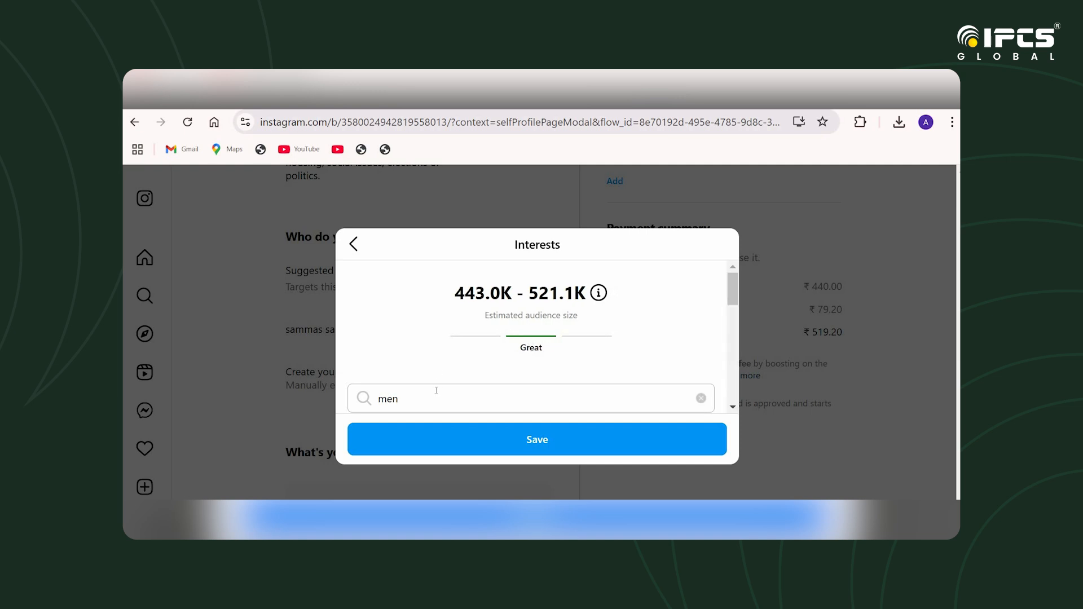
pyautogui.scroll(-3, 440, 383)
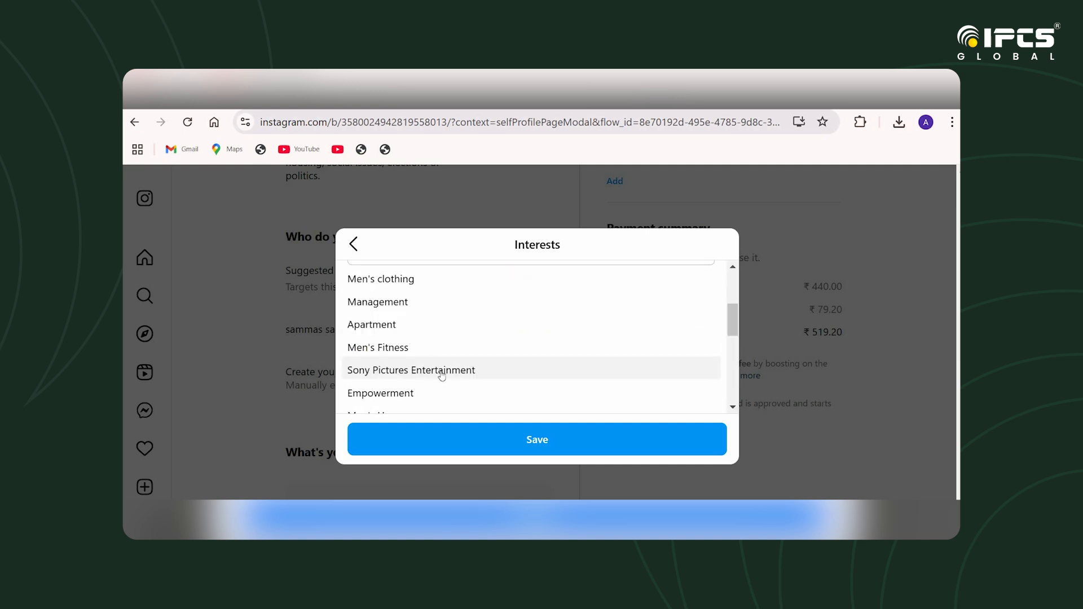
pyautogui.click(407, 285)
# - Add the suggested interests Online shopping (retail) and Clothing (apparel), and save the audience's interests
pyautogui.scroll(-2, 465, 346)
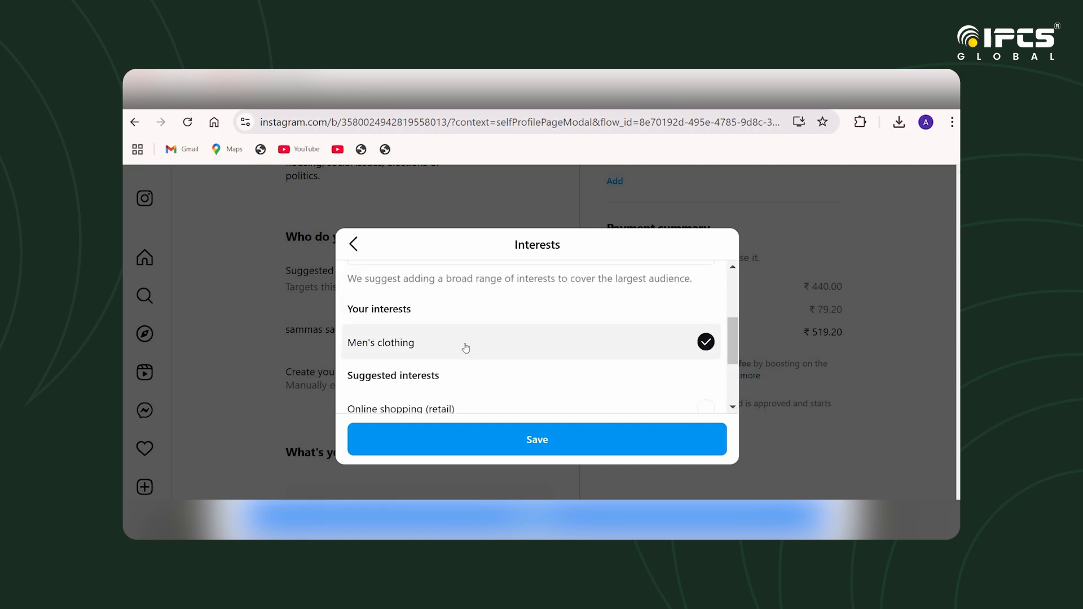
pyautogui.click(428, 346)
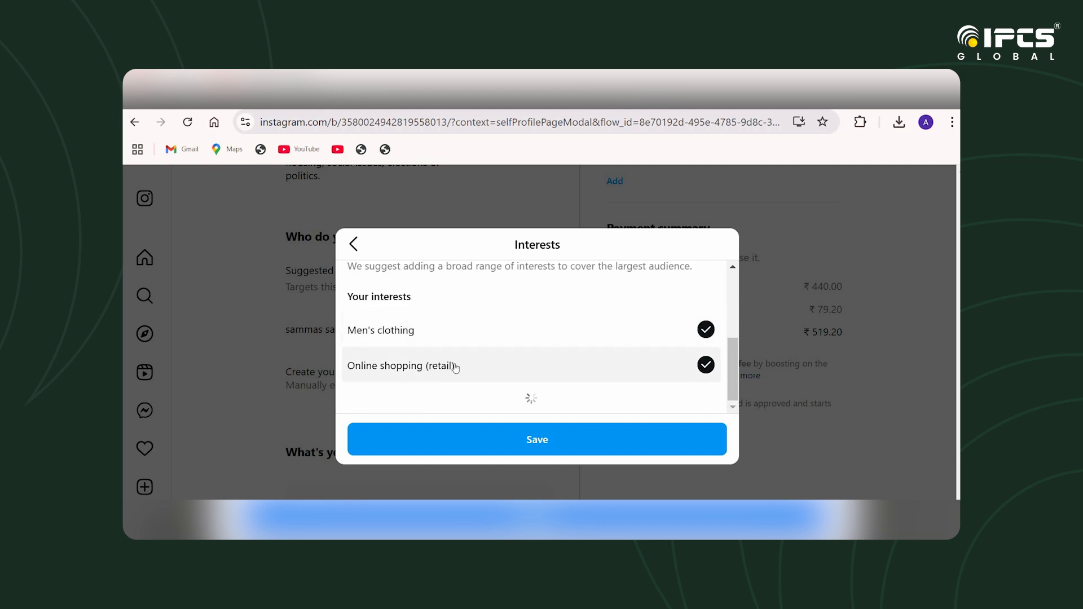
pyautogui.scroll(-2, 456, 372)
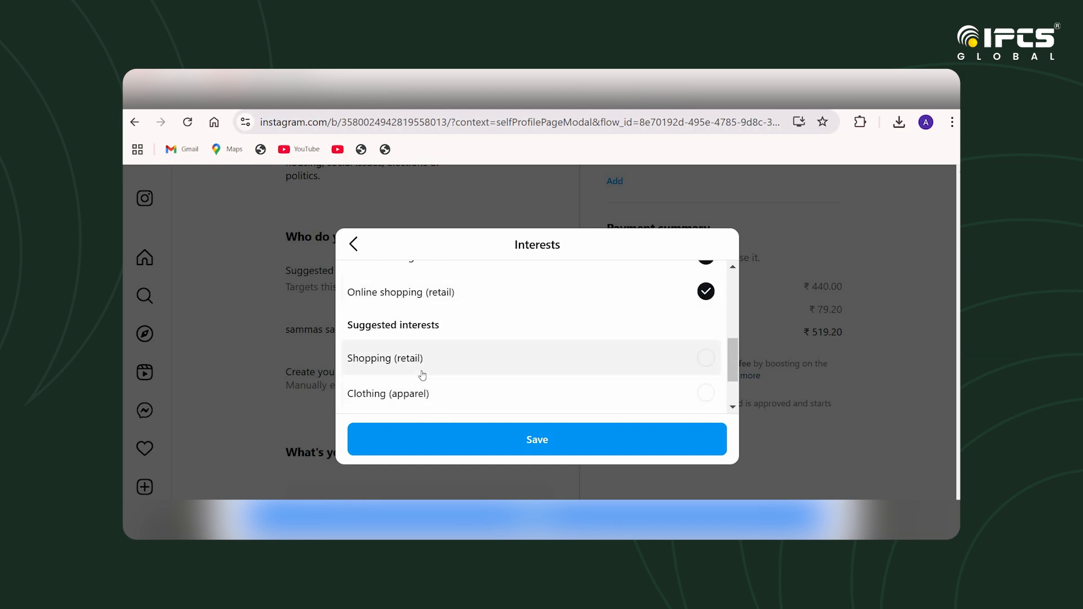
pyautogui.click(423, 394)
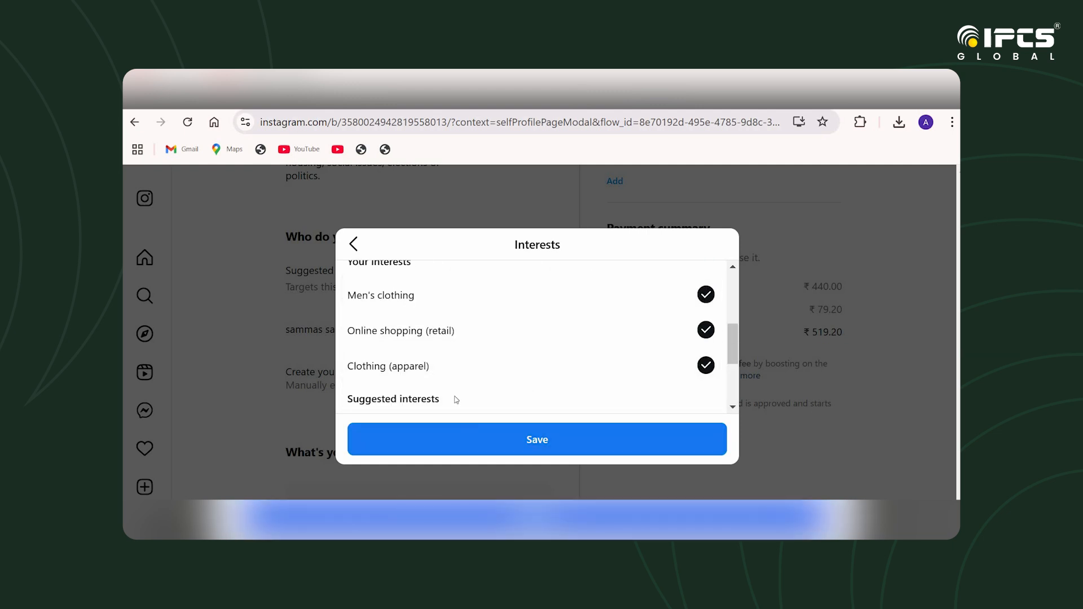
pyautogui.scroll(-1, 454, 399)
pyautogui.click(466, 443)
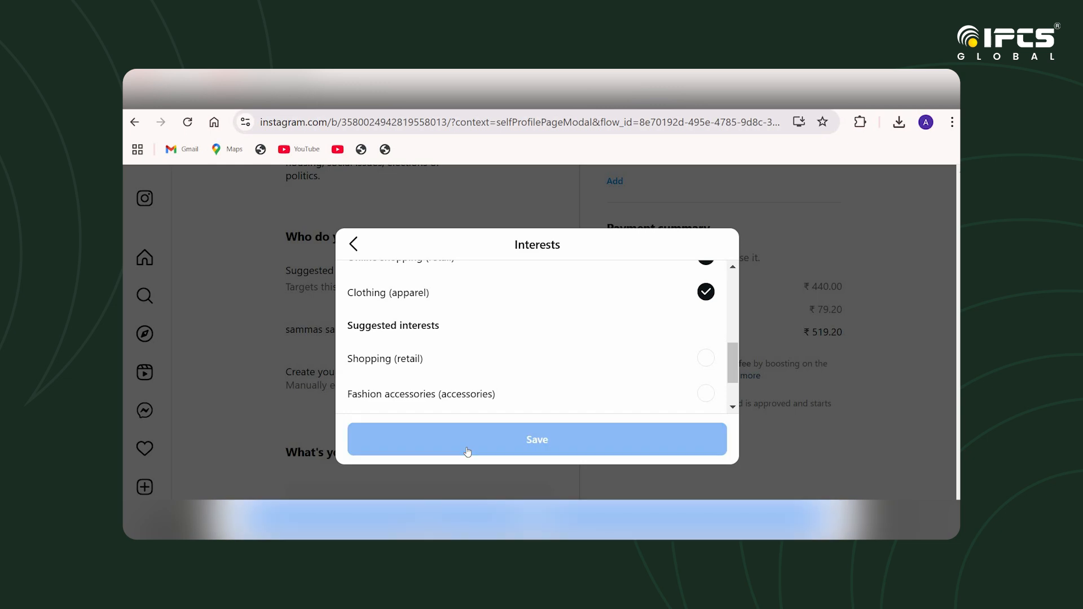
# - Set the upper limit of the suggested age range to 44 years
pyautogui.scroll(-6, 438, 372)
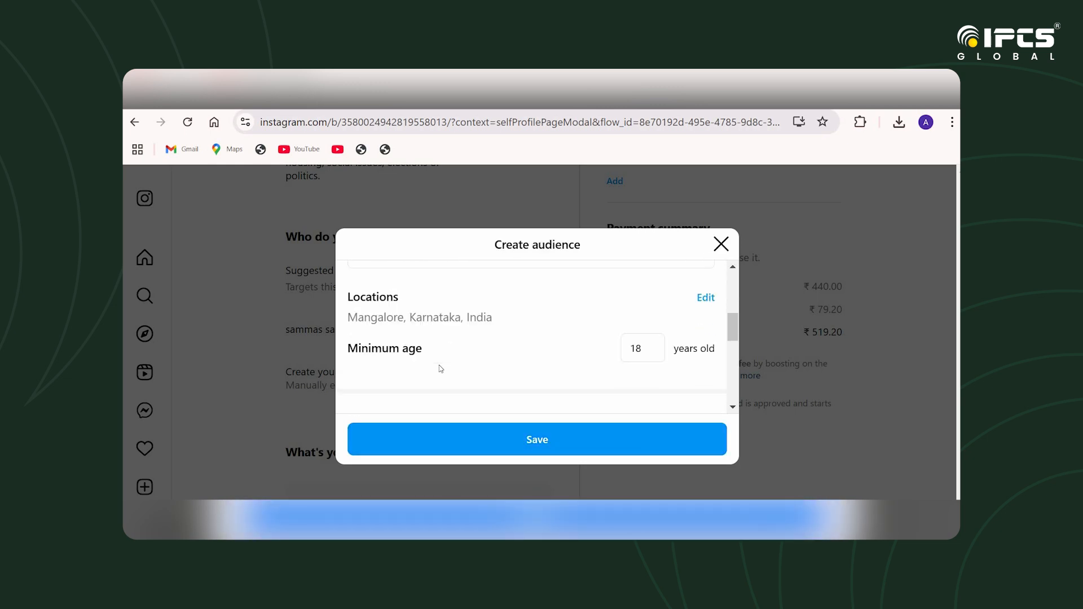
pyautogui.scroll(-3, 434, 372)
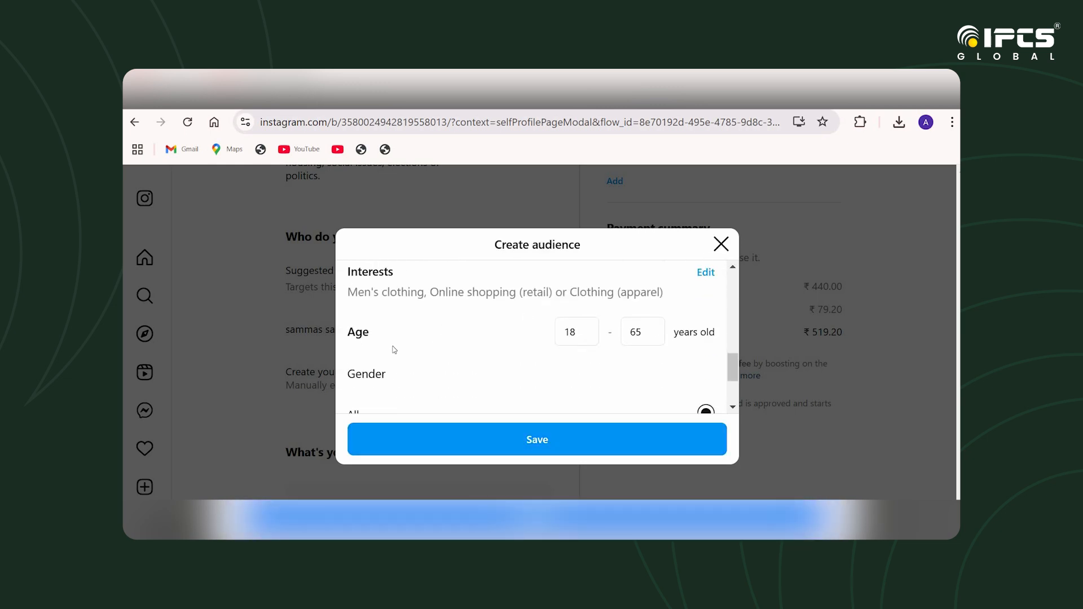
pyautogui.click(651, 337)
pyautogui.click(650, 326)
pyautogui.click(650, 326)
pyautogui.click(650, 327)
# - Set the suggested gender to Male and save the hypefit audience
pyautogui.scroll(-2, 488, 363)
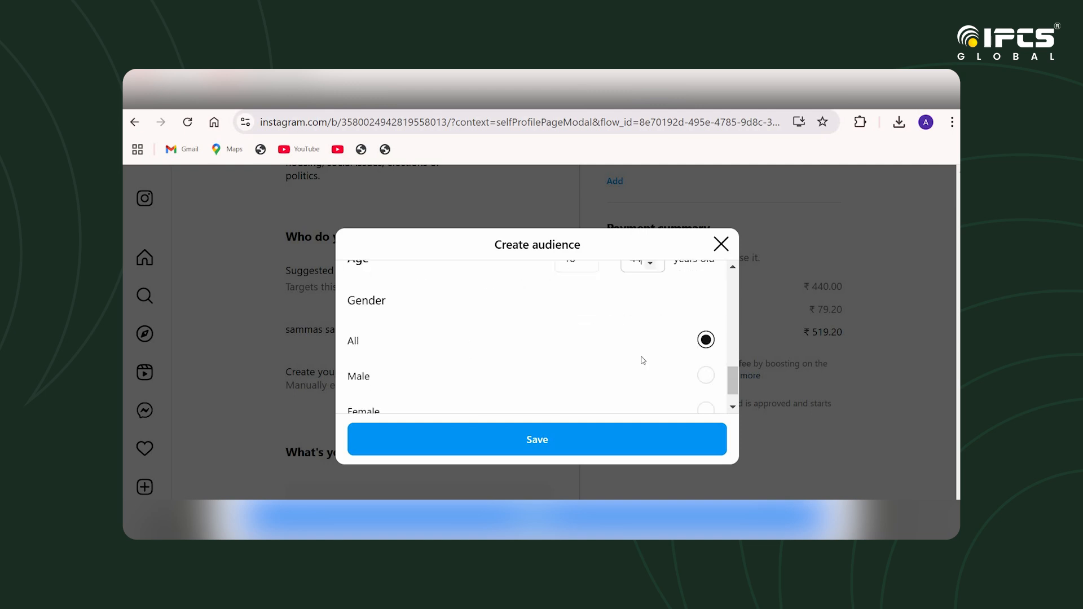
pyautogui.click(706, 377)
pyautogui.scroll(-1, 553, 378)
pyautogui.scroll(-1, 554, 378)
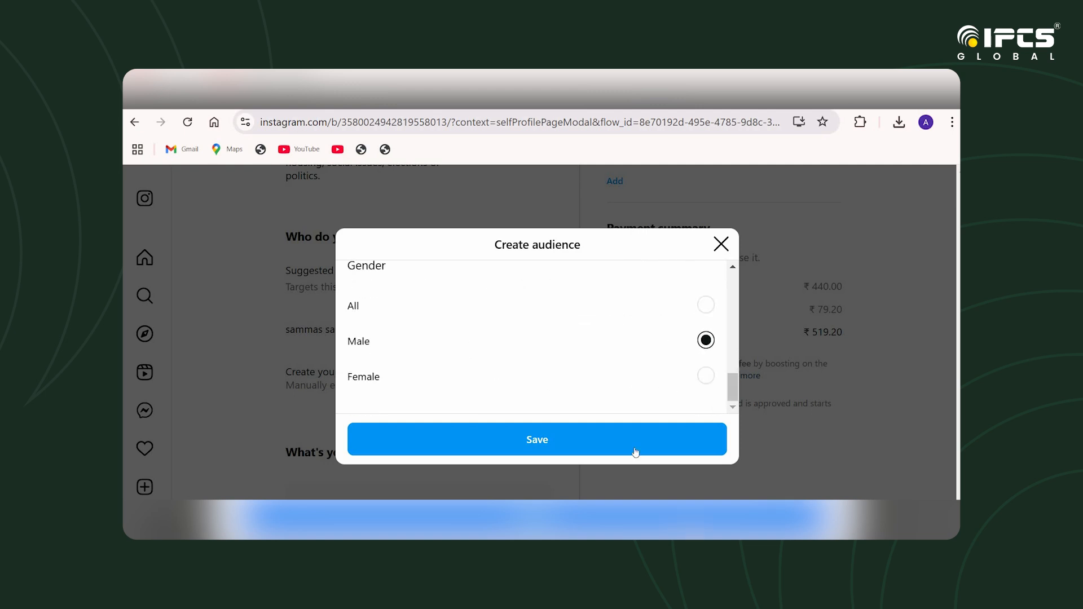
pyautogui.click(612, 451)
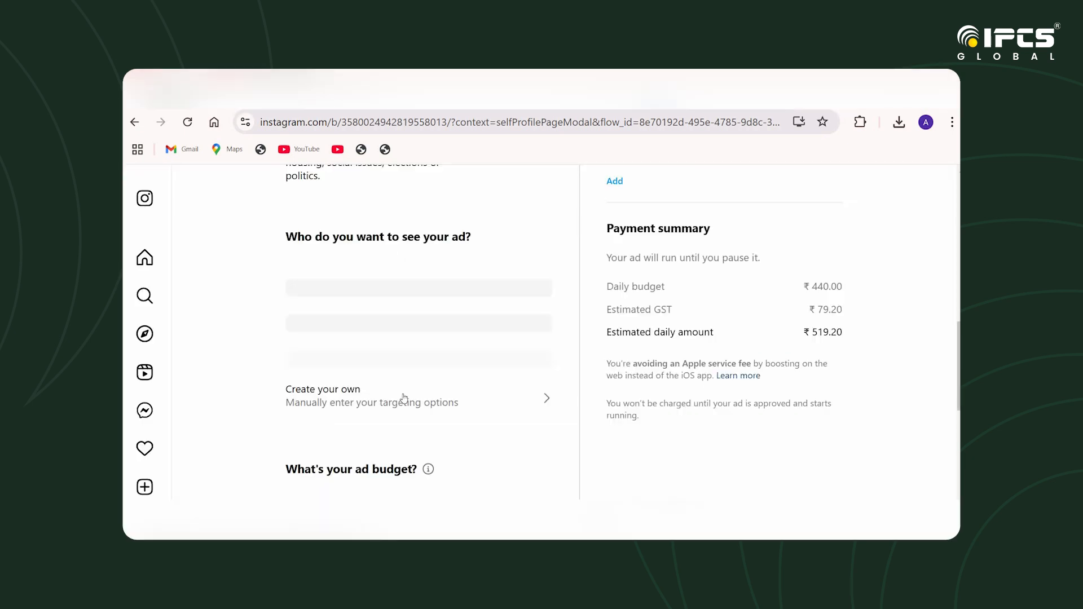
# - Set the ad's daily budget to ₹ 88
pyautogui.scroll(-2, 403, 398)
pyautogui.scroll(-3, 355, 361)
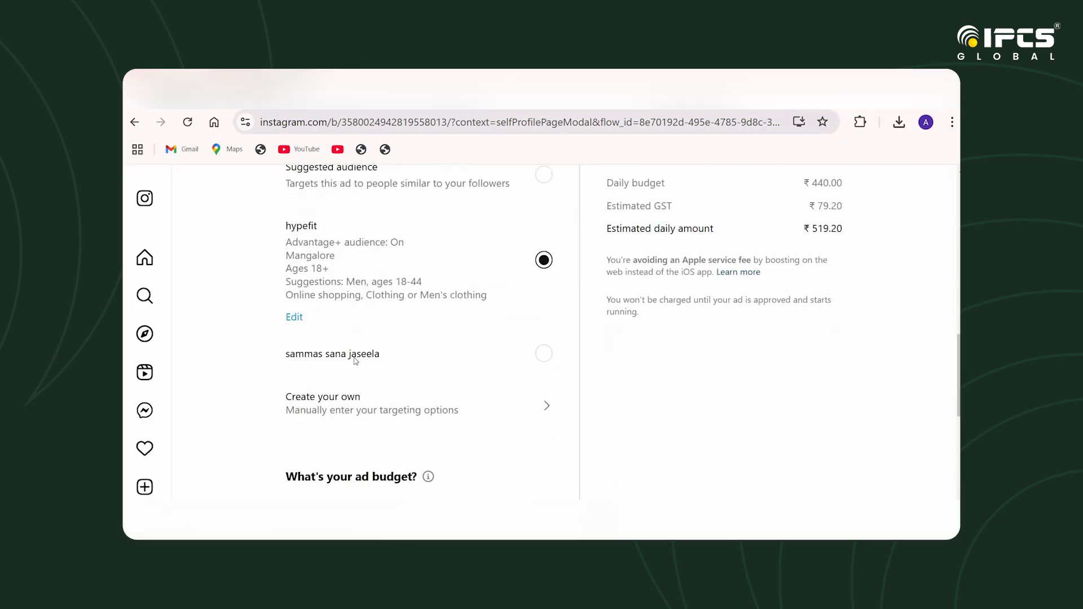
pyautogui.scroll(-3, 352, 394)
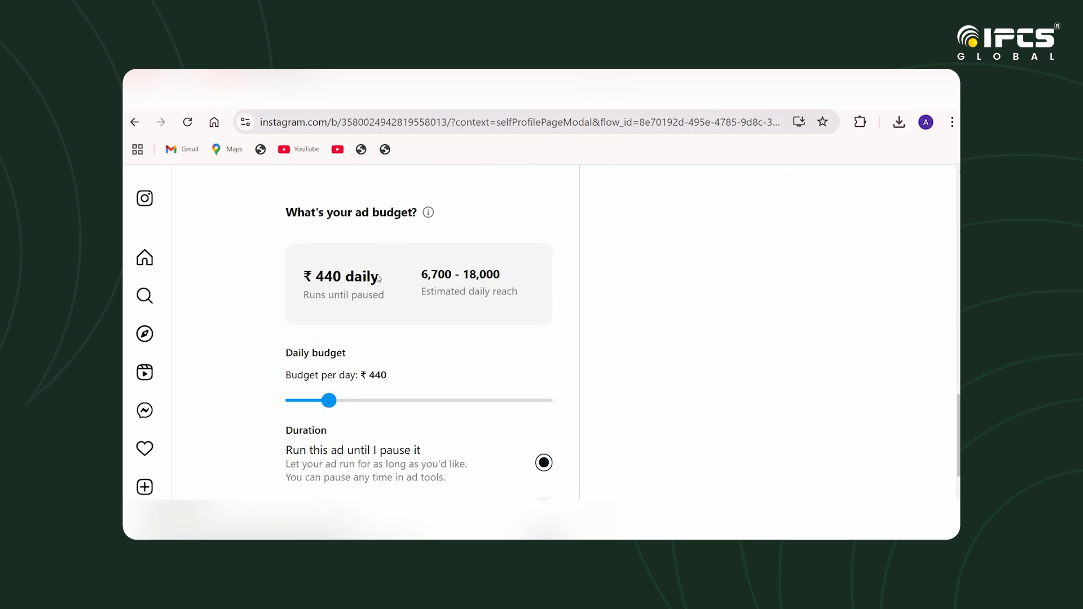
pyautogui.moveTo(326, 402); pyautogui.dragTo(286, 401)
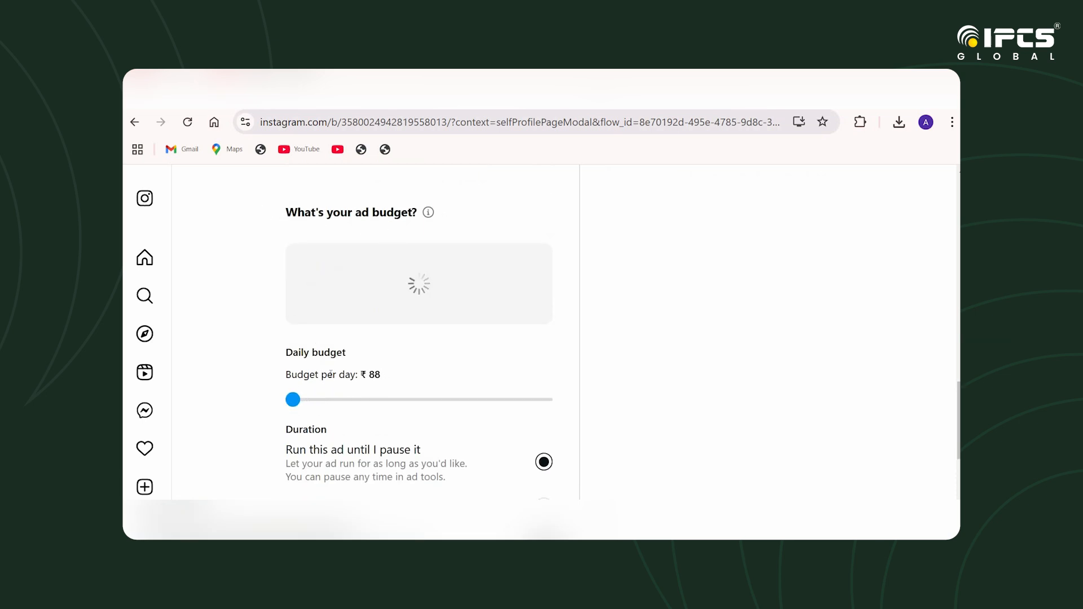
# - Switch the ad from running until paused to a set duration of 6 days
pyautogui.scroll(-1, 331, 373)
pyautogui.scroll(-2, 309, 353)
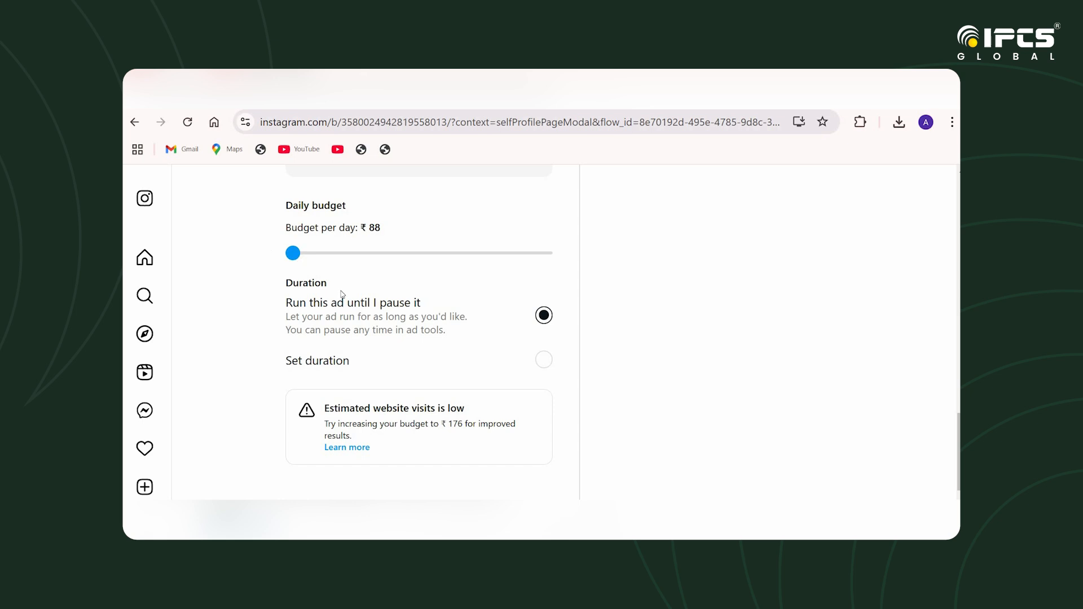
pyautogui.scroll(-1, 344, 293)
pyautogui.click(543, 288)
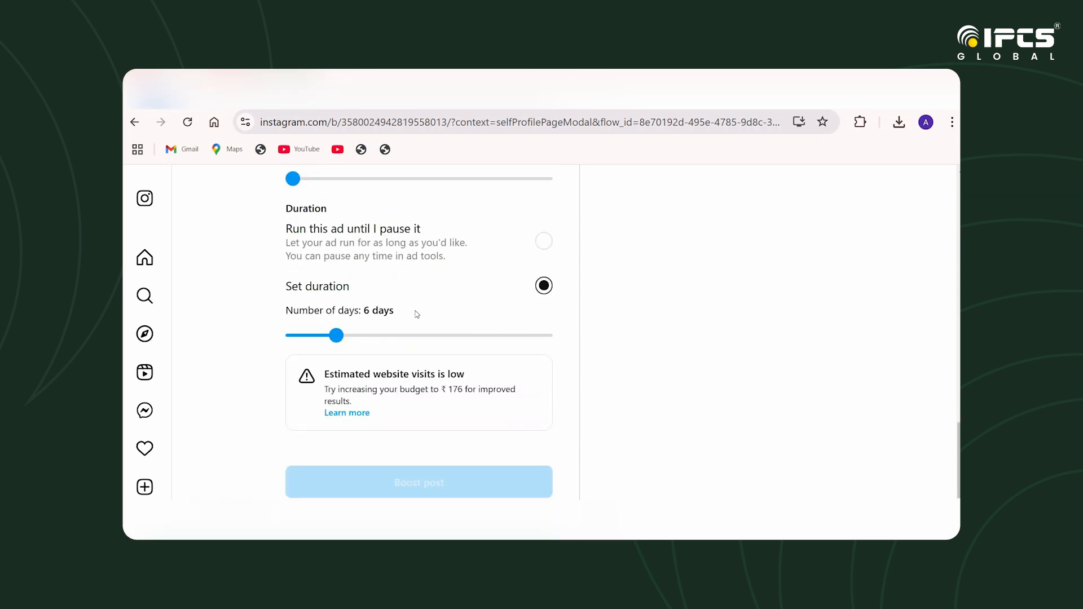
pyautogui.scroll(-3, 328, 316)
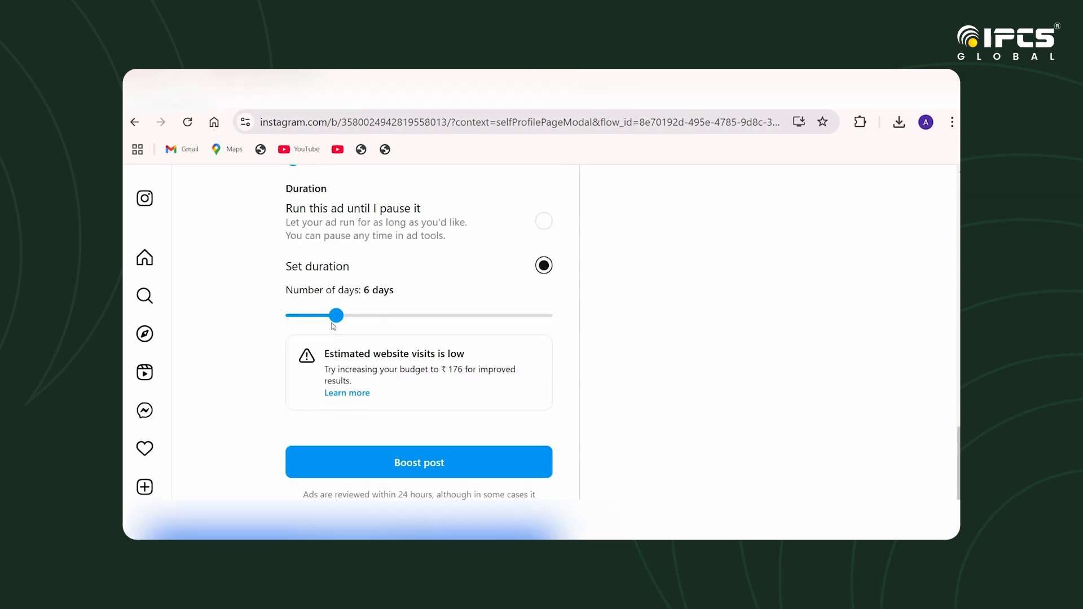
pyautogui.scroll(3, 377, 322)
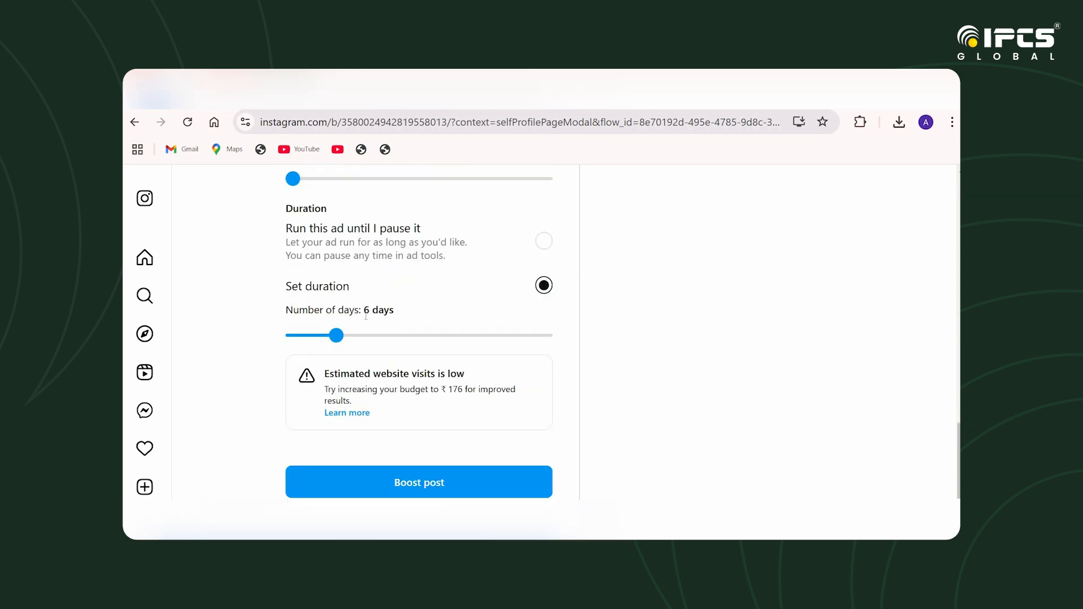
# - Submit the post for boosting and review the available payment methods
pyautogui.click(411, 485)
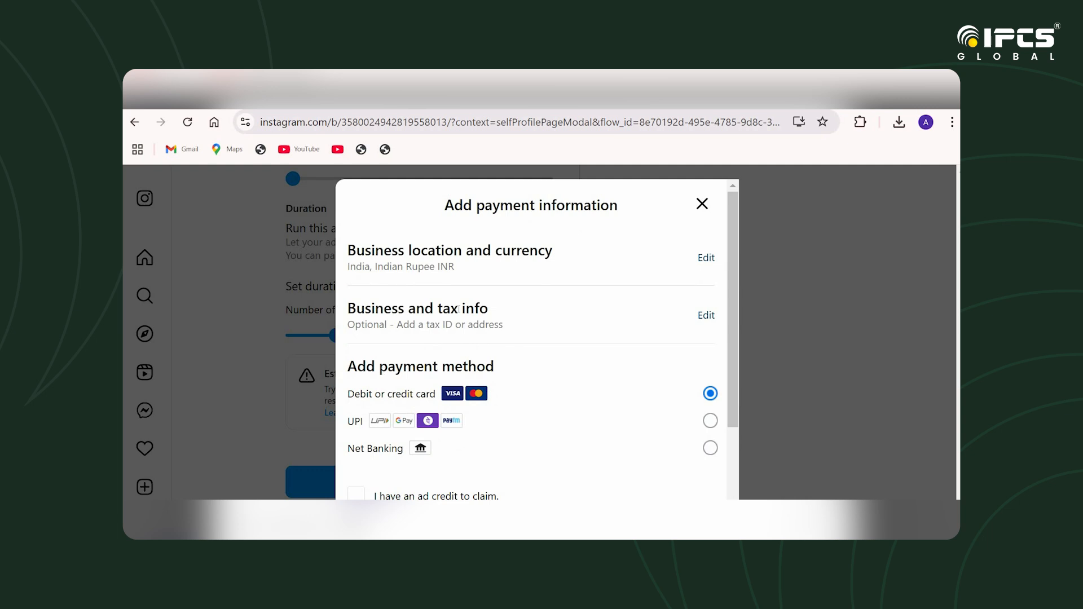
pyautogui.scroll(-2, 496, 364)
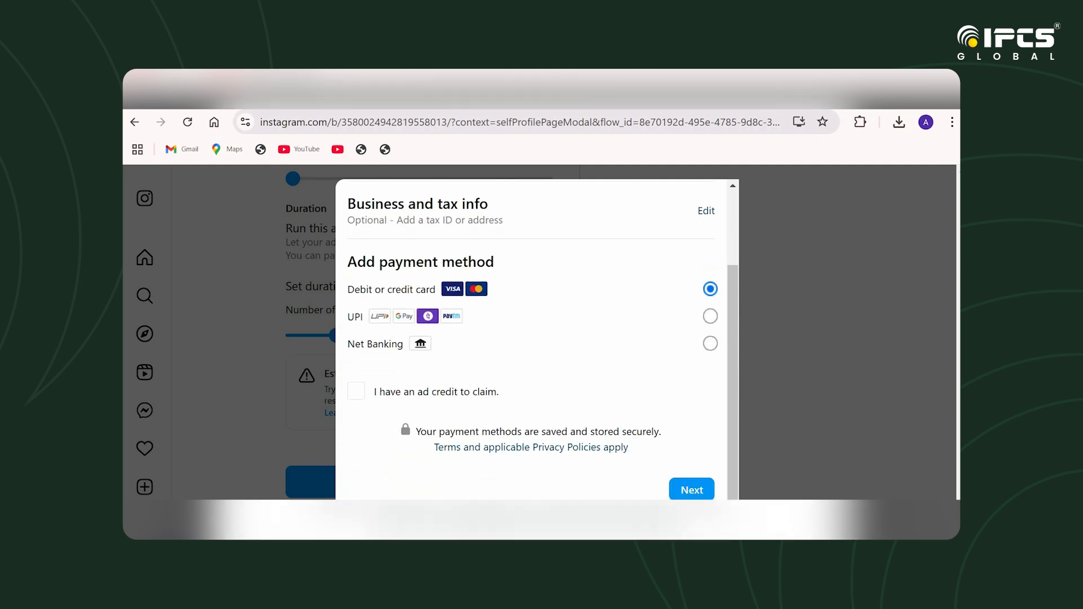